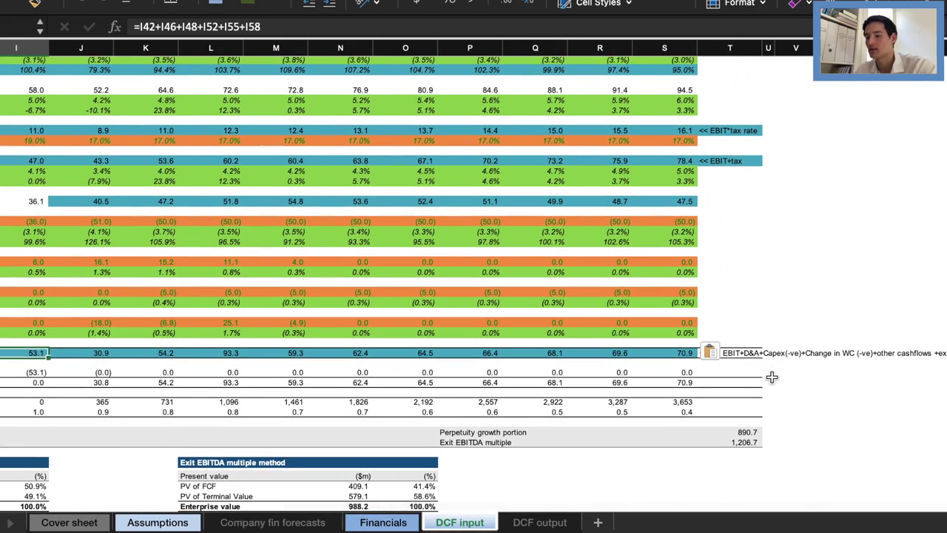
# Step: Prefix the FCF row's note in column T with '<<add' so it explains the row's formula
pyautogui.hotkey('ctrl', 'v')
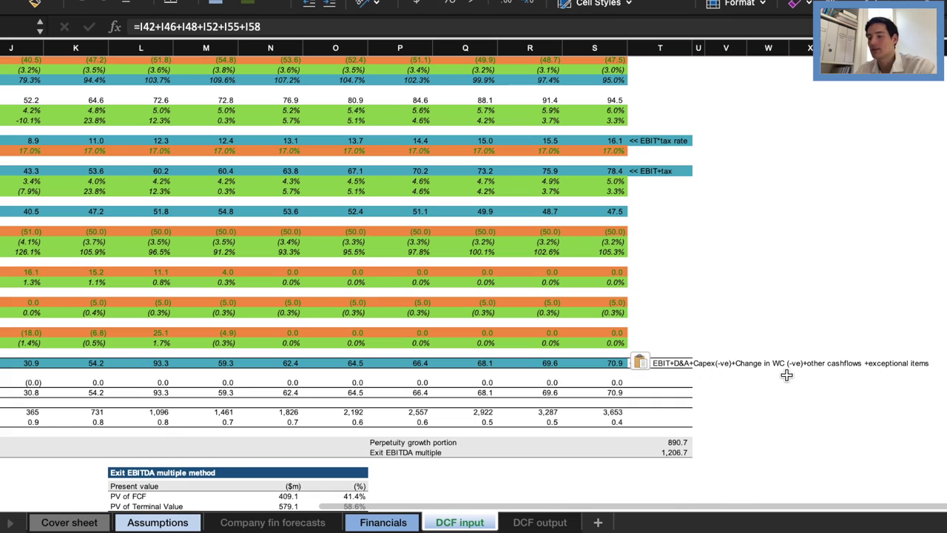
pyautogui.click(726, 364)
pyautogui.click(679, 366)
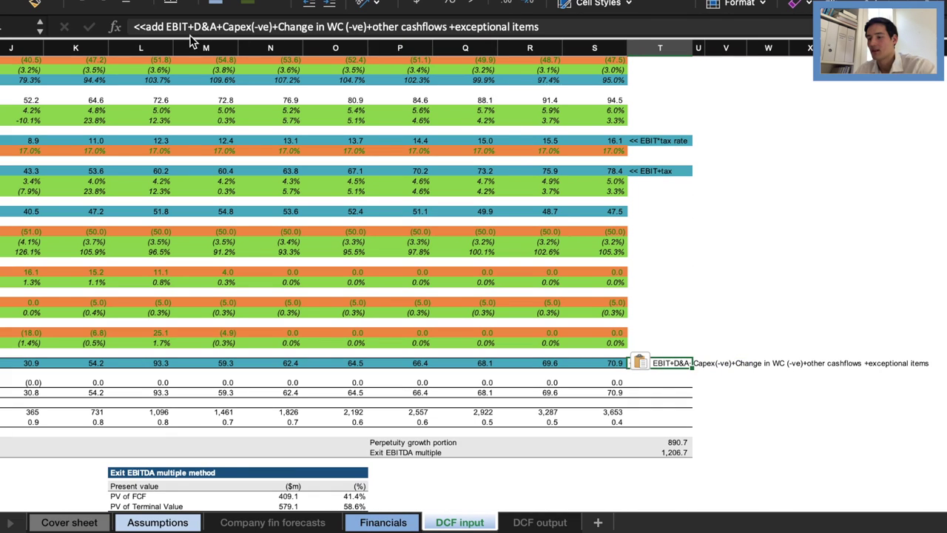
pyautogui.click(166, 26)
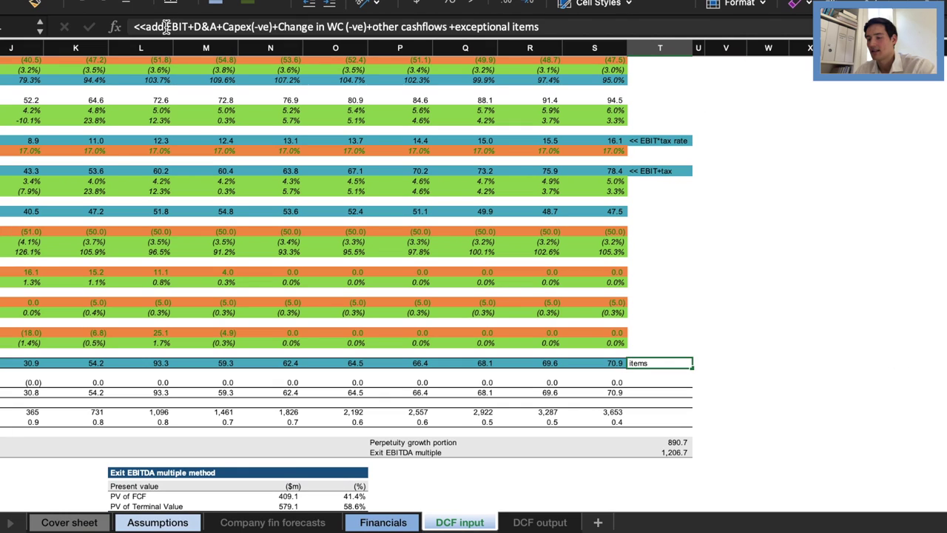
pyautogui.moveTo(177, 27); pyautogui.dragTo(185, 26)
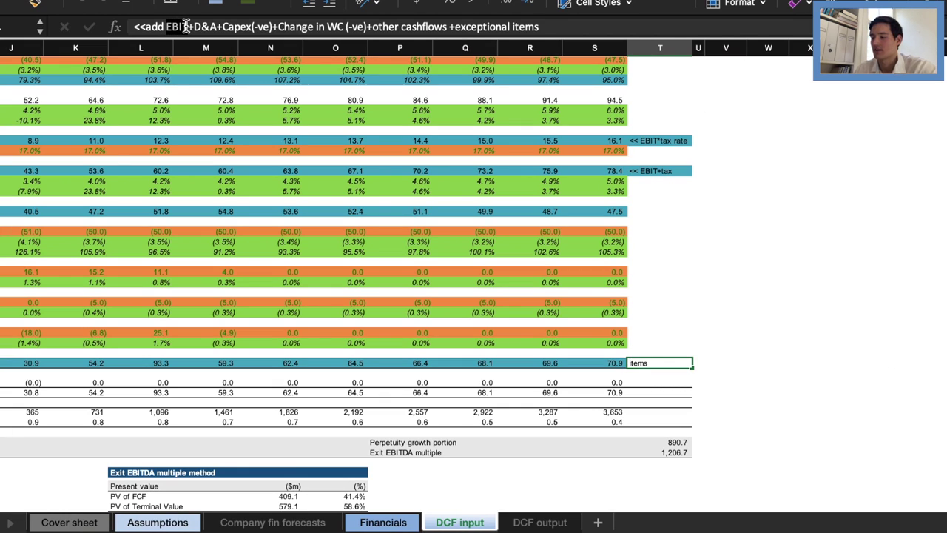
pyautogui.moveTo(185, 27)
pyautogui.mouseDown()
pyautogui.moveTo(286, 37)
pyautogui.moveTo(190, 32)
pyautogui.mouseUp()
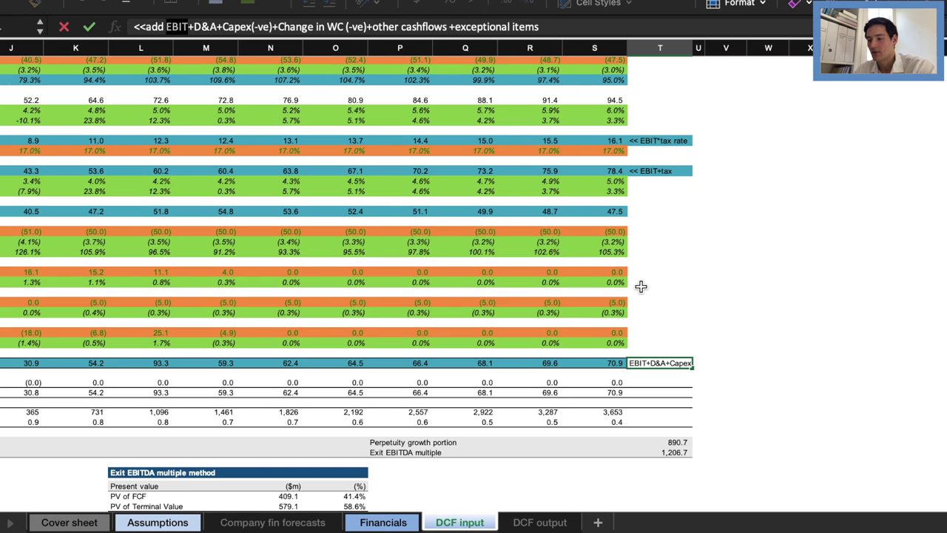
pyautogui.press('Escape')
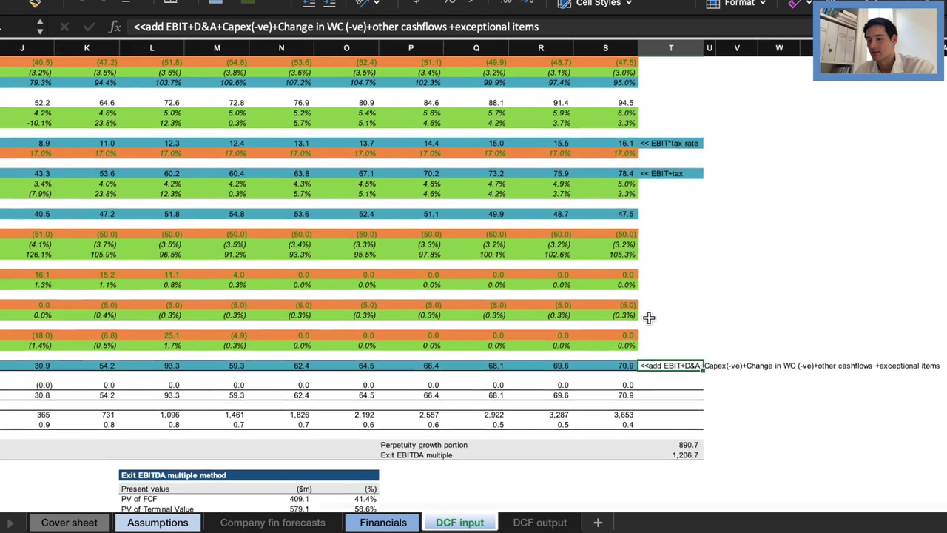
pyautogui.hscroll(-5, 444, 370)
pyautogui.click(227, 383)
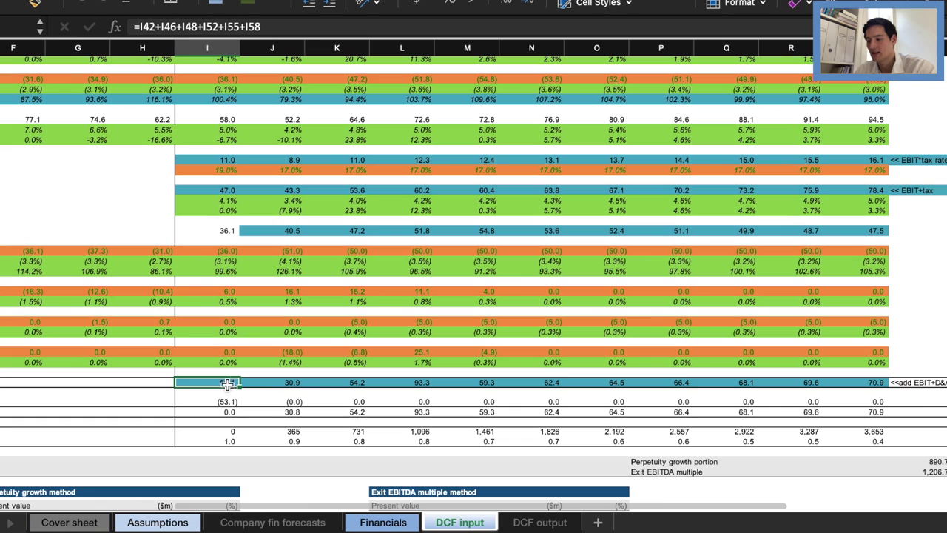
pyautogui.click(168, 28)
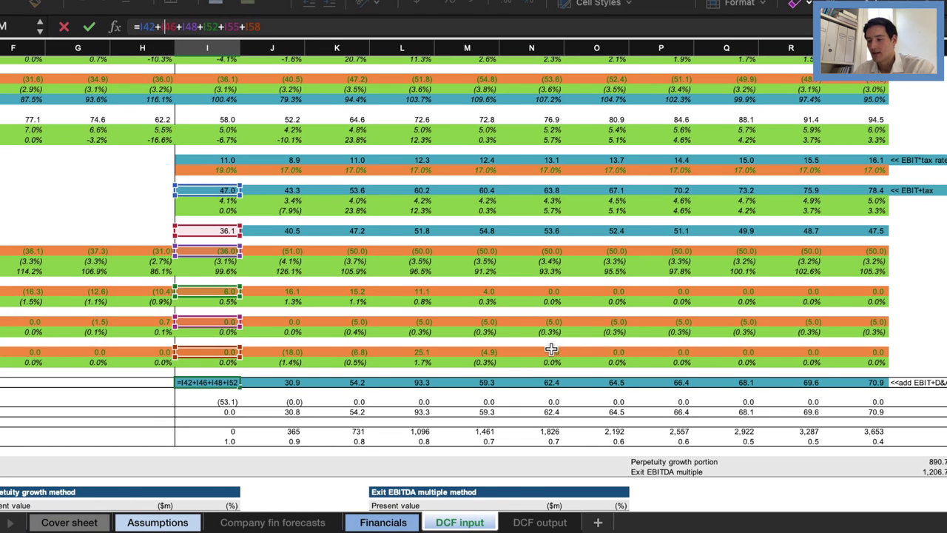
pyautogui.hscroll(-2, 608, 303)
pyautogui.scroll(2, 608, 303)
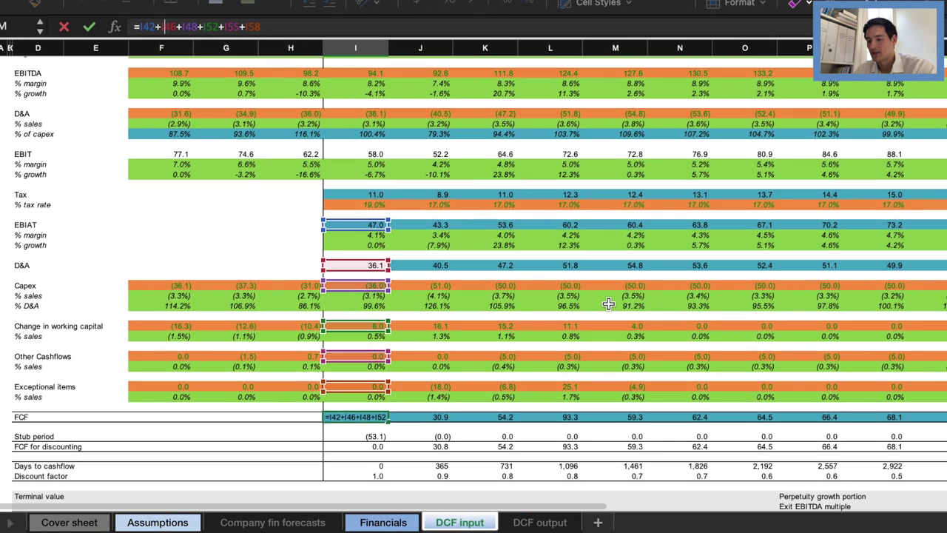
pyautogui.hscroll(-2, 347, 244)
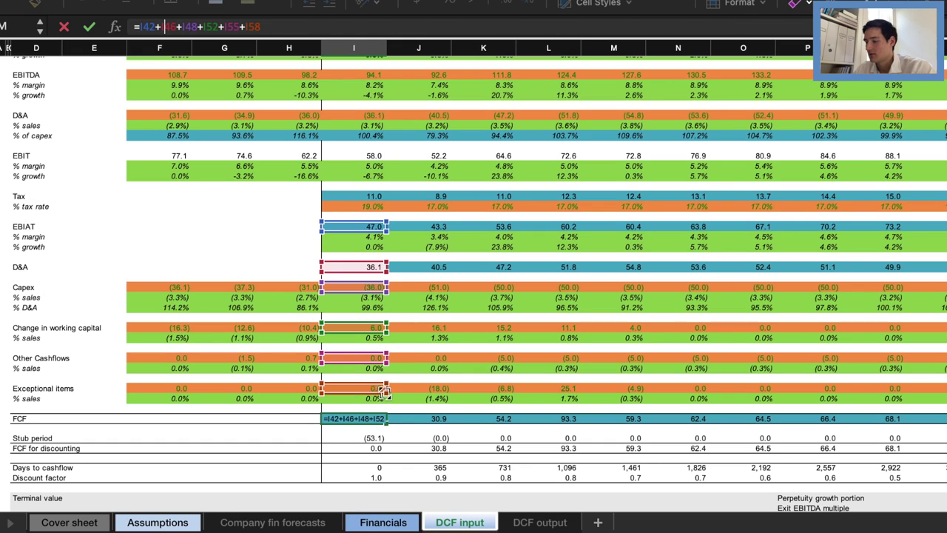
pyautogui.scroll(-1, 392, 392)
pyautogui.press('Return')
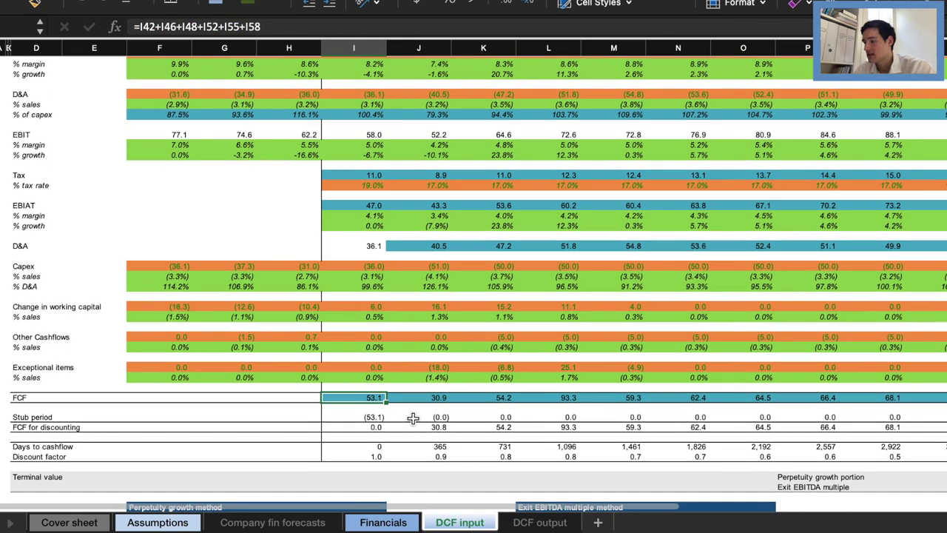
pyautogui.press('Return')
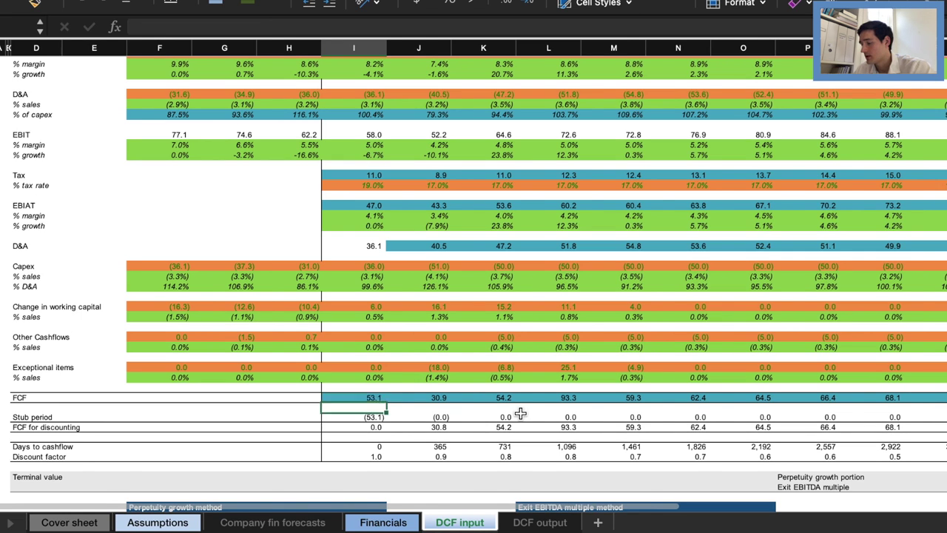
pyautogui.scroll(-2, 521, 414)
pyautogui.hscroll(3, 521, 414)
pyautogui.scroll(-1, 608, 418)
pyautogui.hscroll(1, 608, 419)
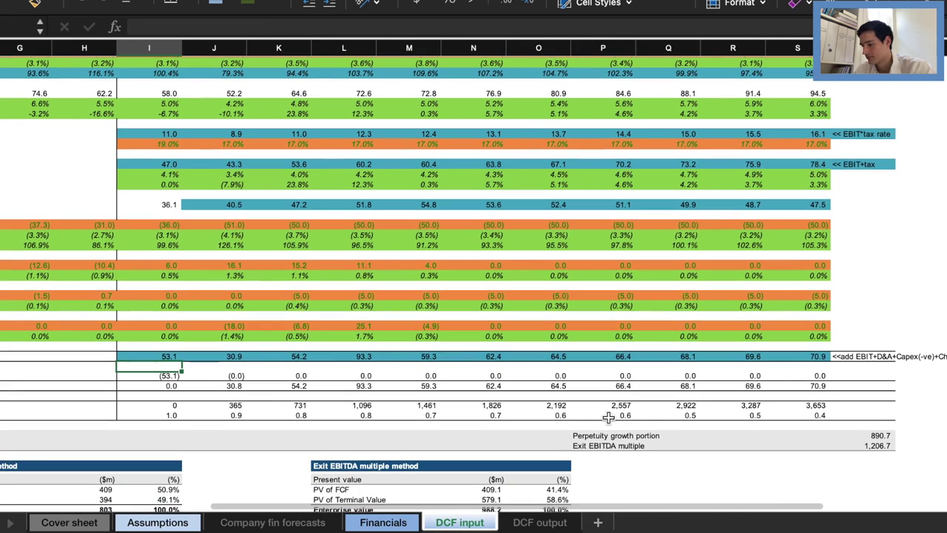
pyautogui.click(886, 445)
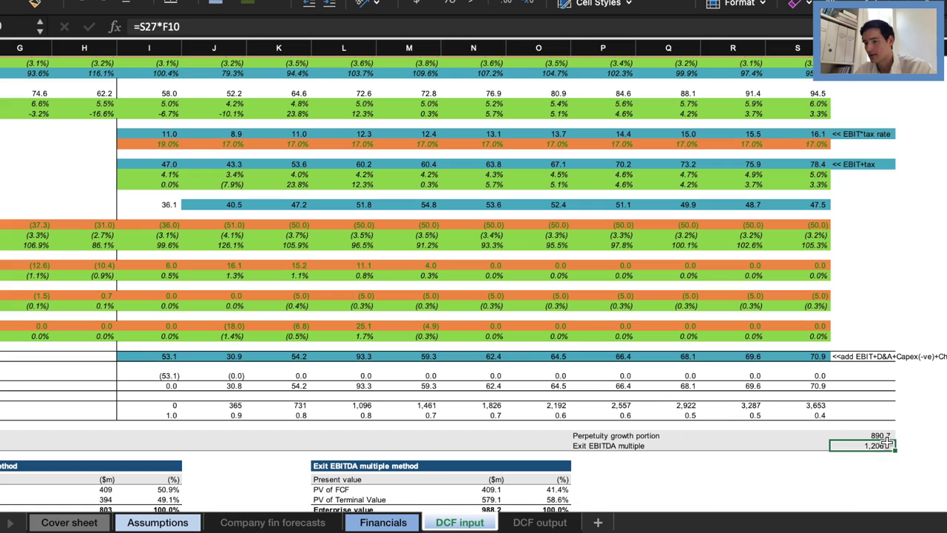
pyautogui.click(880, 435)
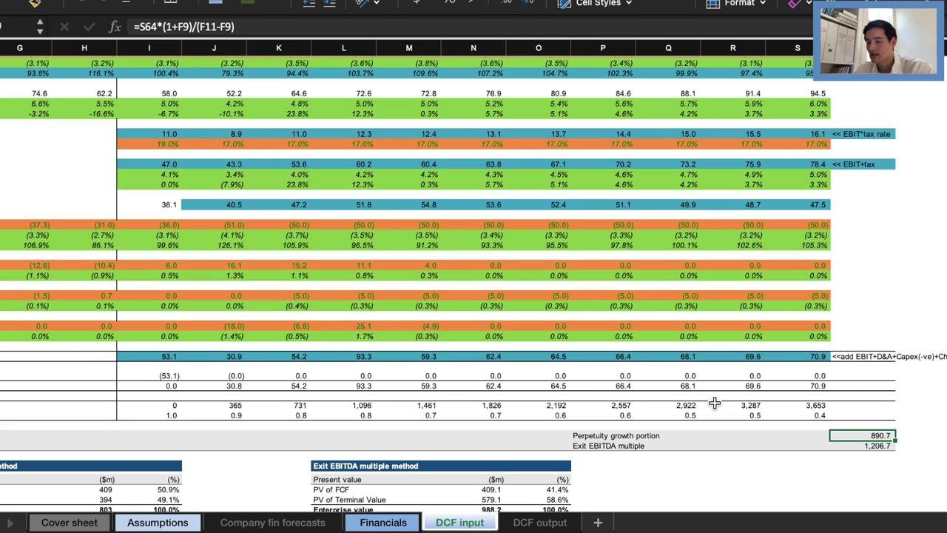
pyautogui.scroll(-1, 715, 403)
pyautogui.hscroll(1, 714, 402)
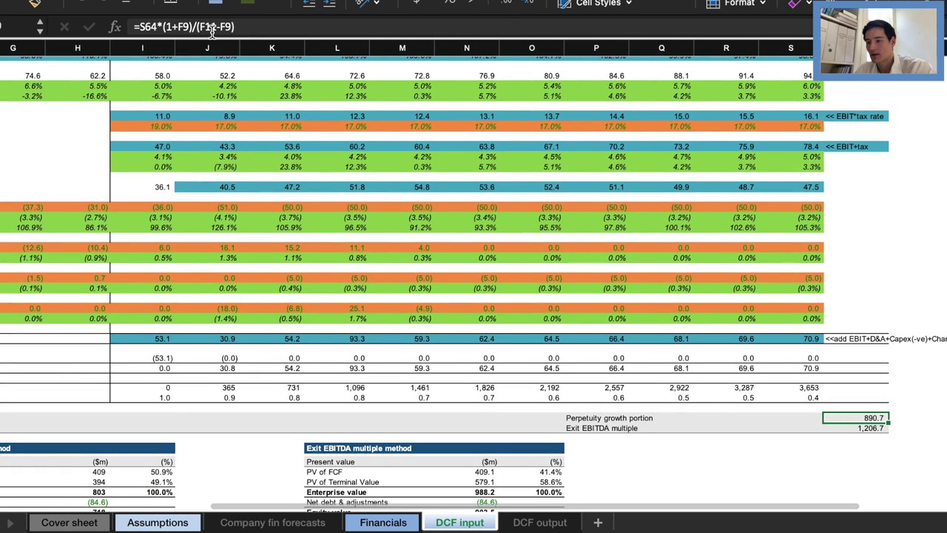
pyautogui.click(211, 29)
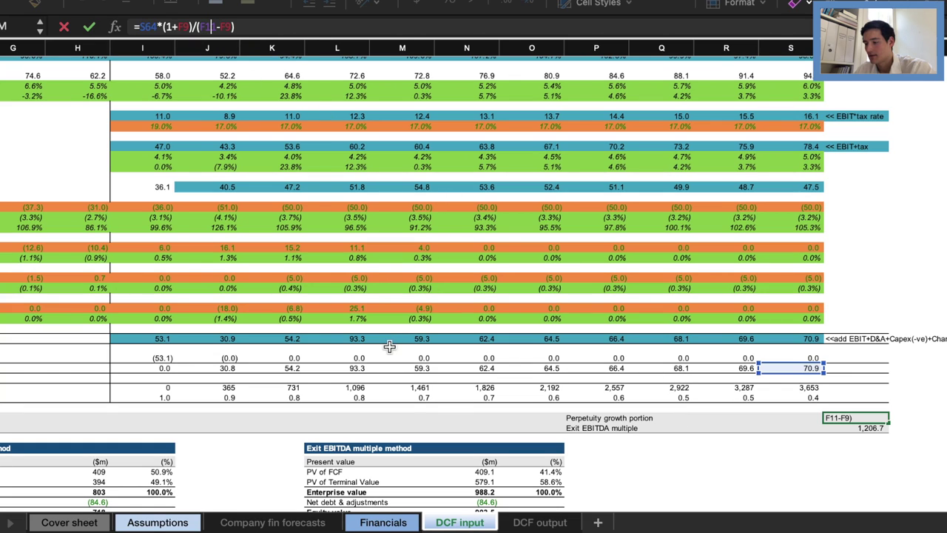
pyautogui.scroll(-1, 406, 403)
pyautogui.hscroll(-2, 405, 403)
pyautogui.hscroll(-2, 405, 403)
pyautogui.hscroll(-2, 406, 403)
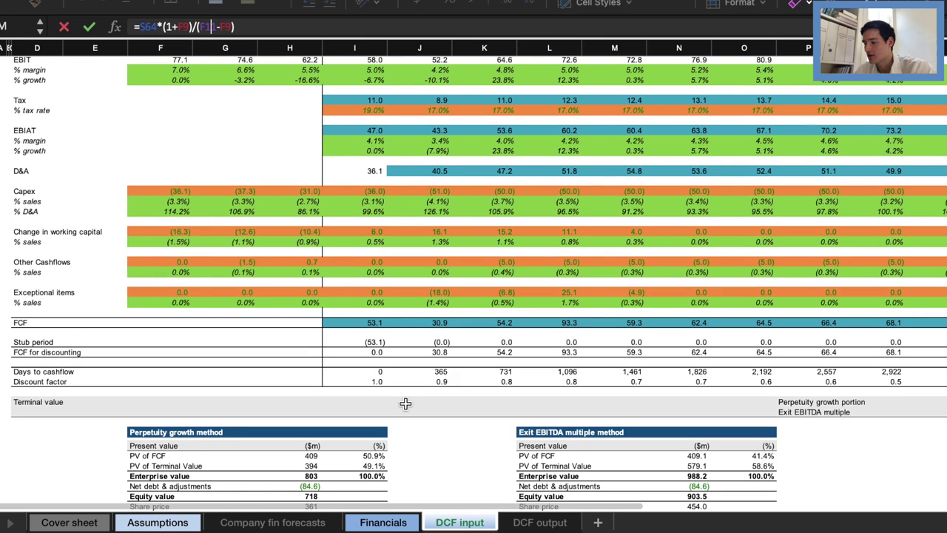
pyautogui.hscroll(3, 405, 403)
pyautogui.scroll(1, 405, 403)
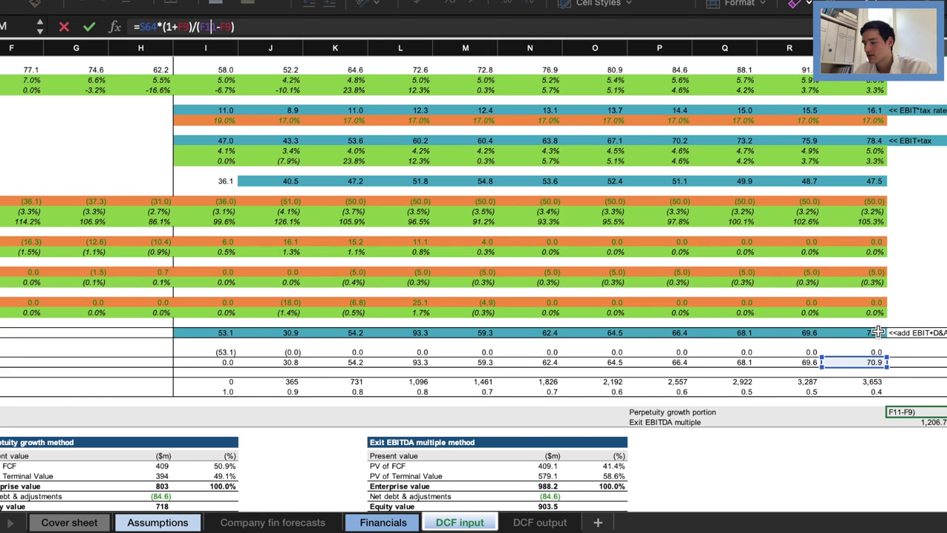
pyautogui.scroll(10, 878, 325)
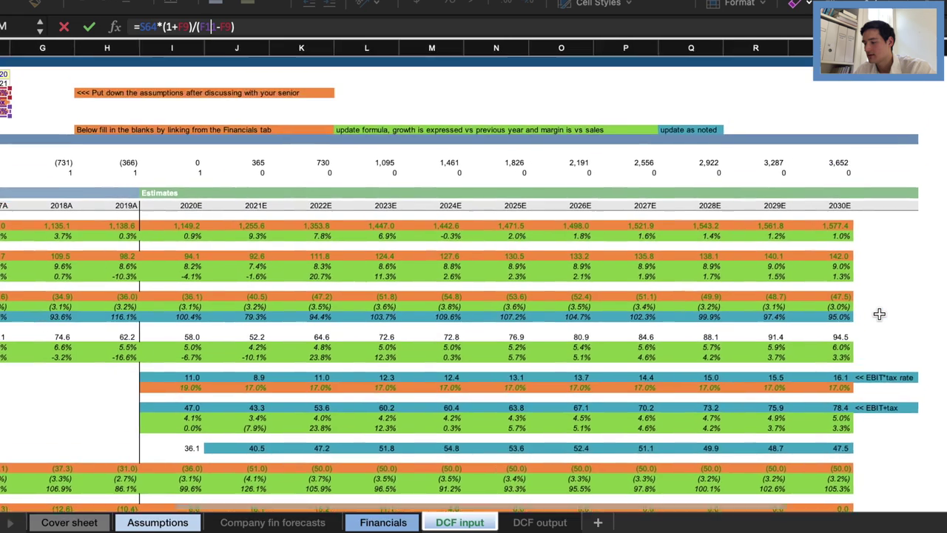
pyautogui.scroll(2, 878, 314)
pyautogui.scroll(-8, 879, 313)
pyautogui.scroll(-2, 879, 313)
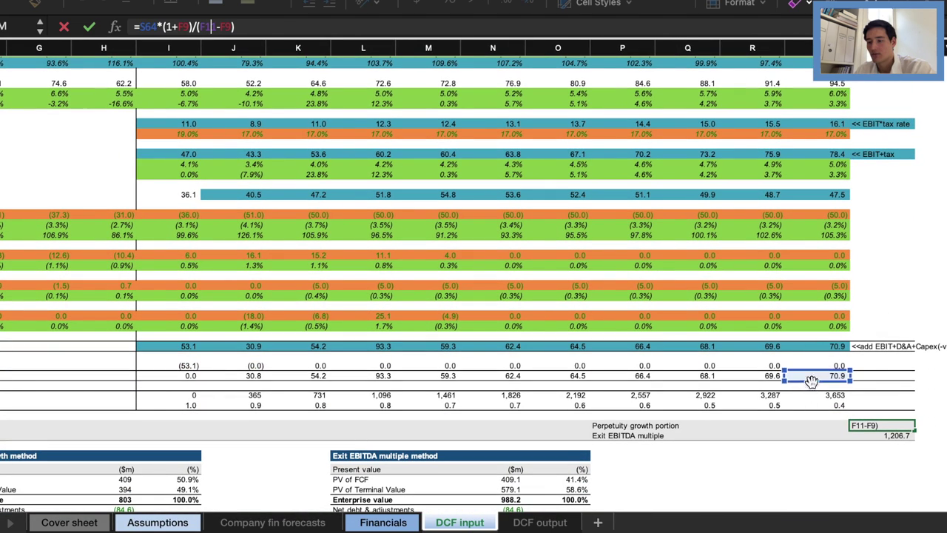
pyautogui.scroll(1, 843, 364)
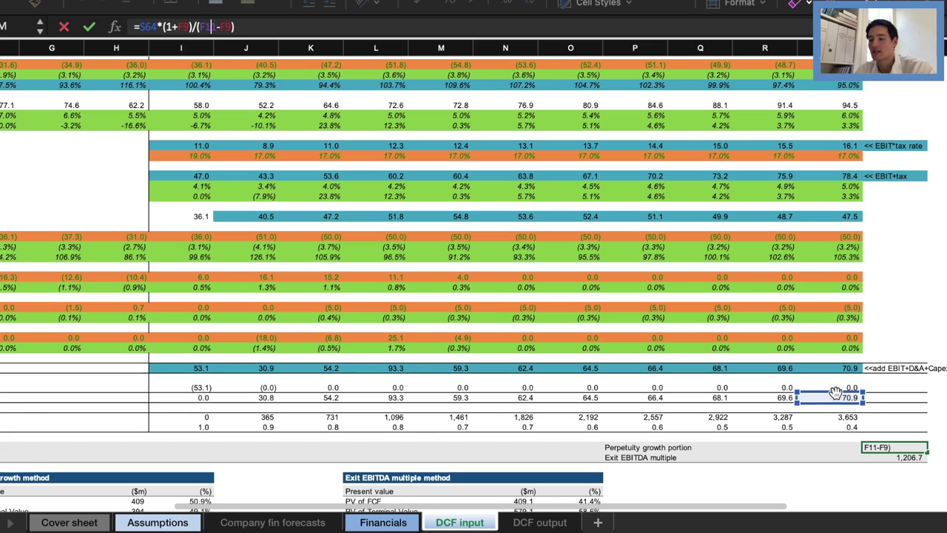
pyautogui.scroll(2, 830, 367)
pyautogui.scroll(3, 830, 366)
pyautogui.hscroll(-3, 830, 367)
pyautogui.scroll(3, 830, 367)
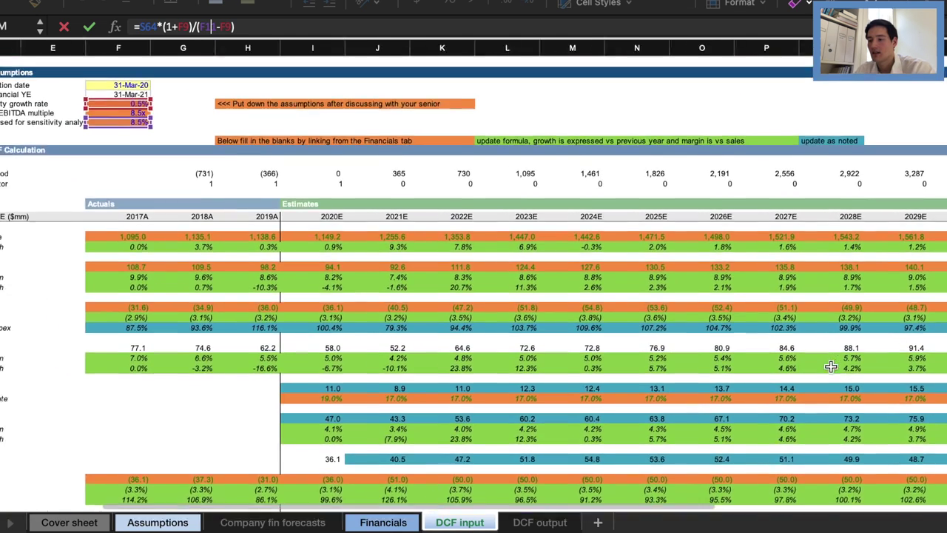
pyautogui.scroll(2, 830, 367)
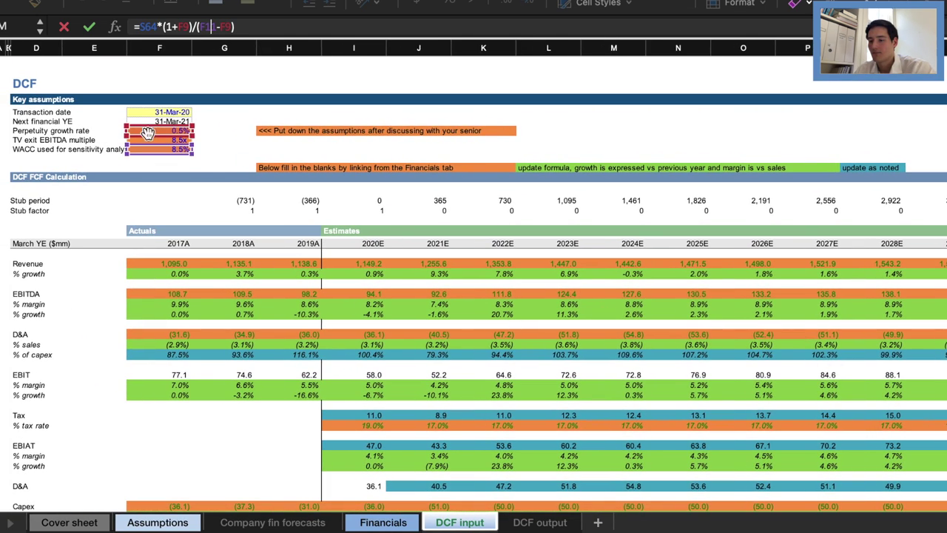
pyautogui.moveTo(159, 120); pyautogui.dragTo(167, 130)
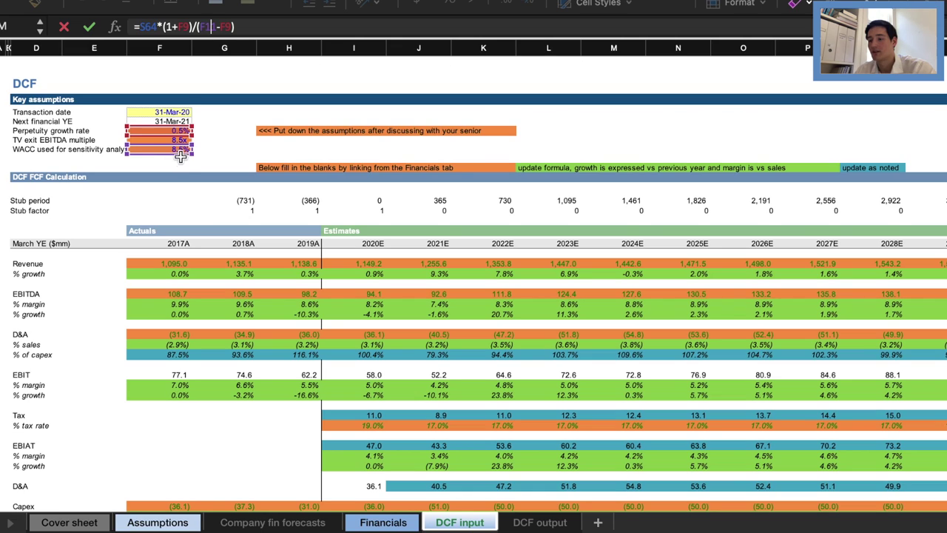
pyautogui.scroll(-5, 423, 324)
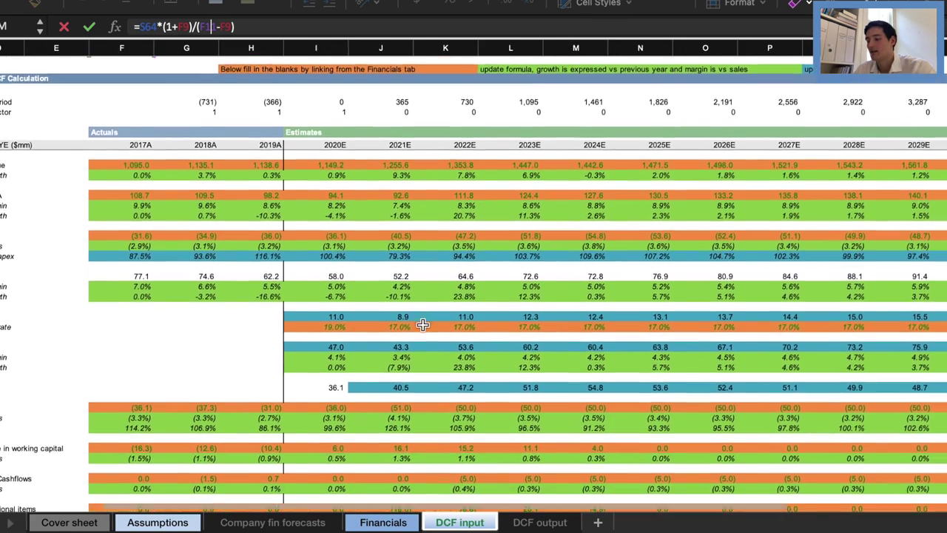
pyautogui.scroll(-5, 422, 325)
pyautogui.scroll(-2, 422, 324)
pyautogui.hscroll(2, 722, 424)
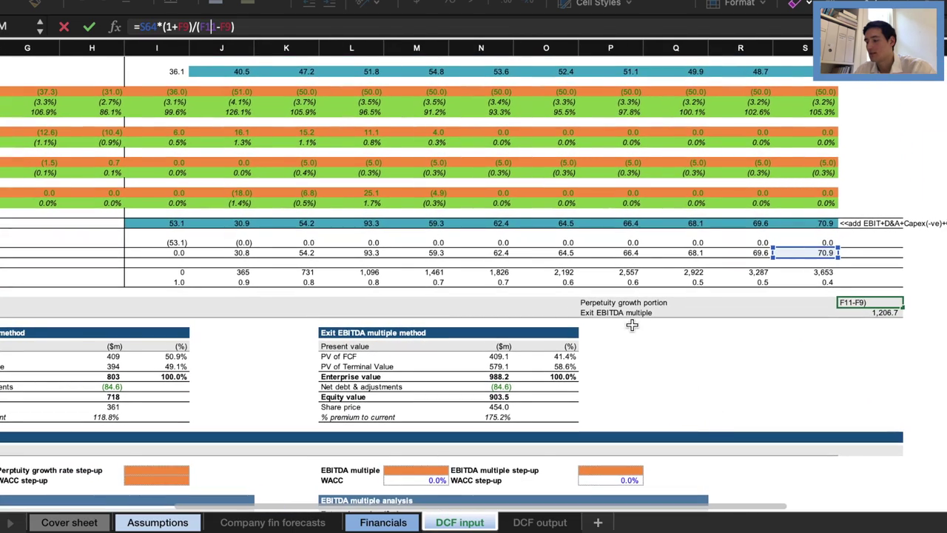
pyautogui.press('Return')
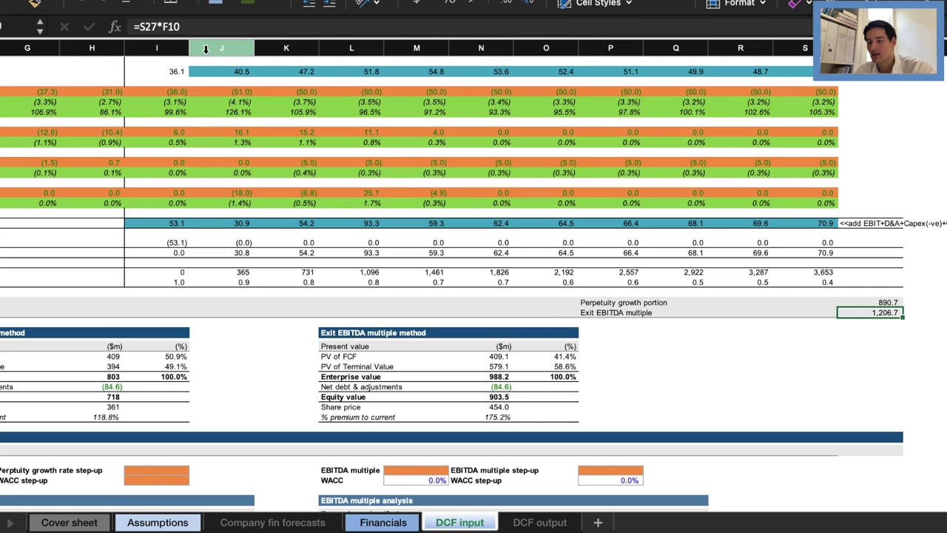
# Step: Edit the exit-multiple terminal value to =S27*F10, checking the 2030E EBITDA and 8.5x multiple cells
pyautogui.click(178, 27)
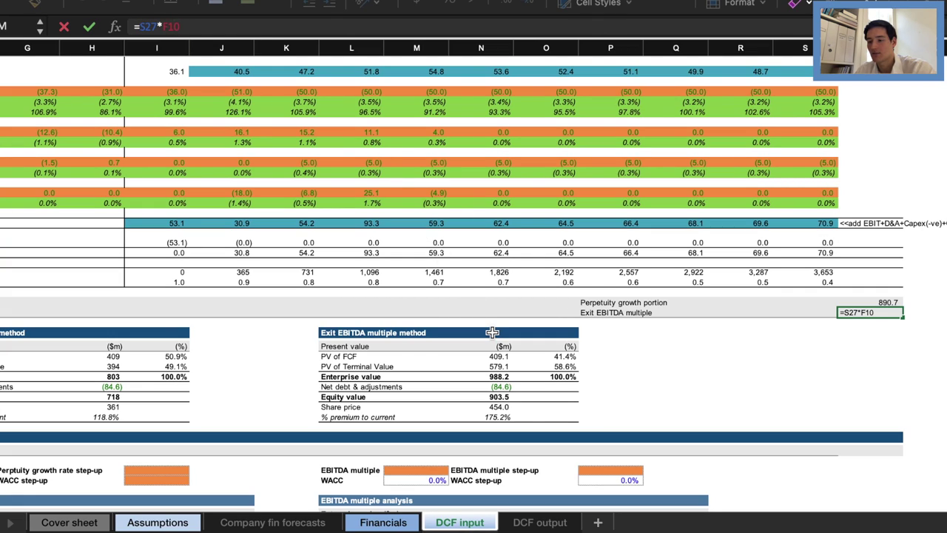
pyautogui.scroll(5, 492, 332)
pyautogui.scroll(5, 492, 332)
pyautogui.hscroll(-3, 491, 332)
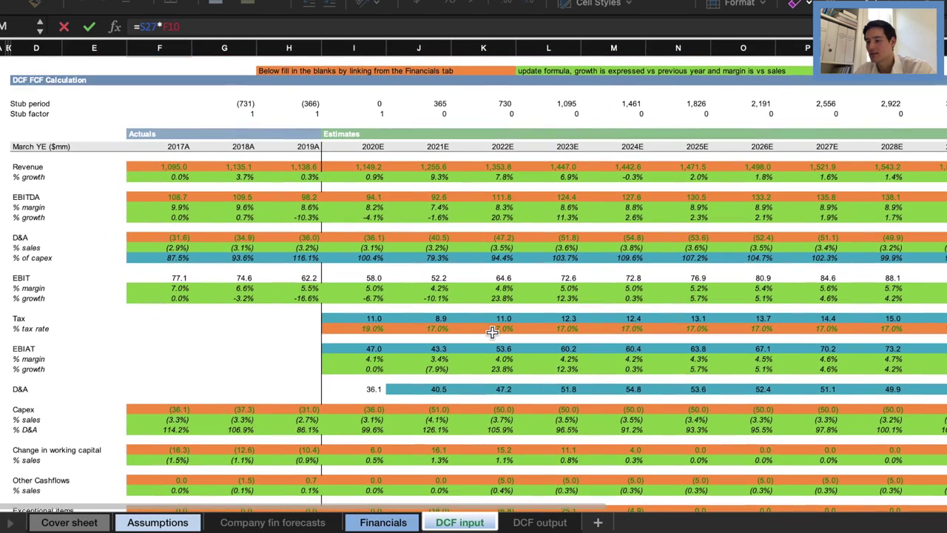
pyautogui.scroll(3, 492, 333)
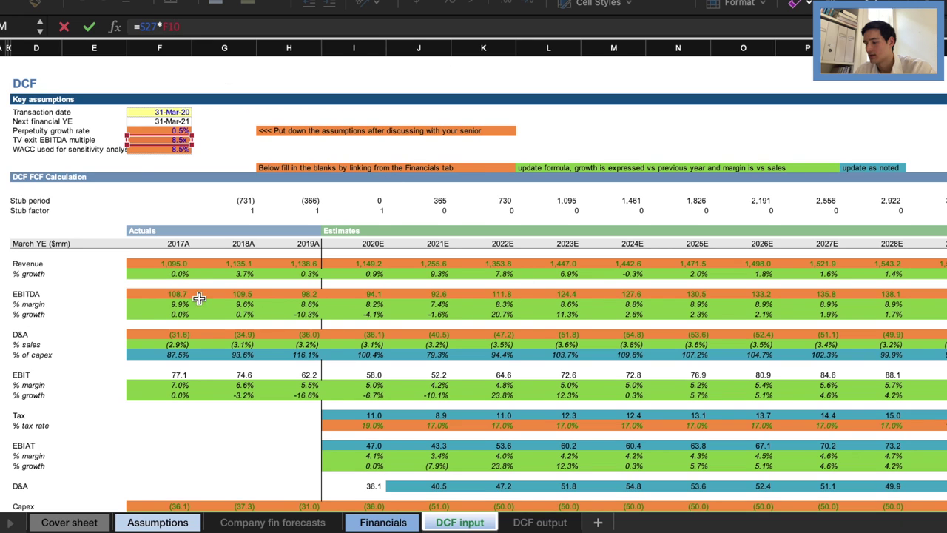
pyautogui.hscroll(2, 444, 311)
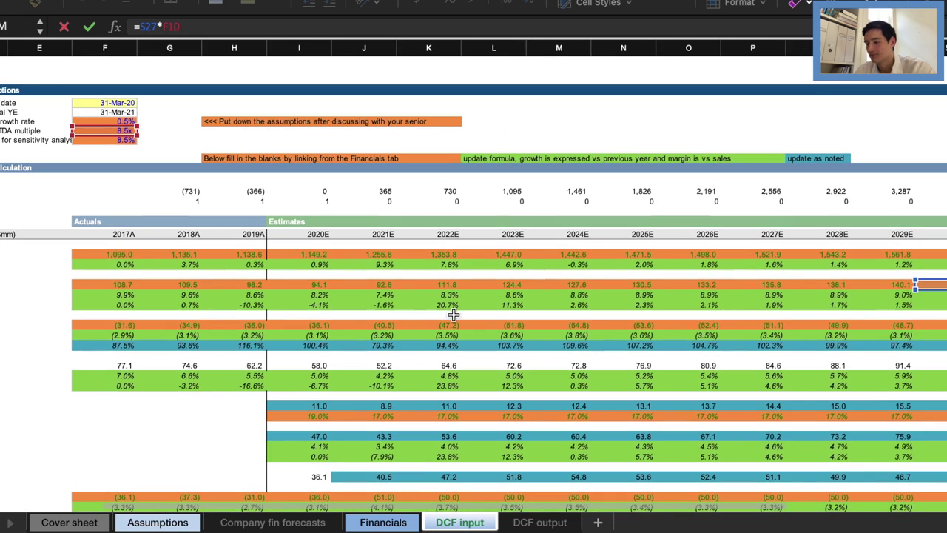
pyautogui.hscroll(1, 932, 294)
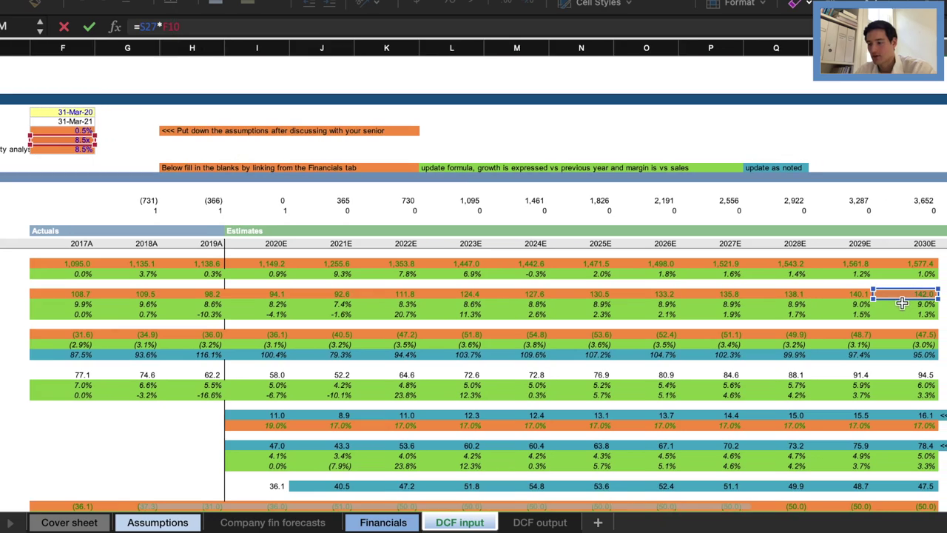
pyautogui.scroll(-8, 906, 303)
pyautogui.scroll(-2, 880, 313)
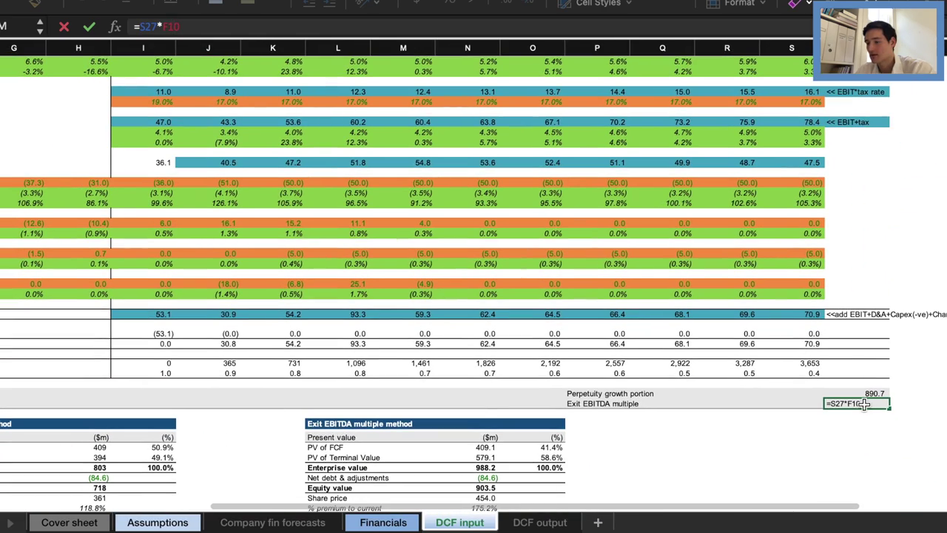
# Step: Commit the =S27*F10 terminal value and scroll to the valuation summary tables
pyautogui.press('Return')
pyautogui.scroll(-5, 781, 428)
pyautogui.hscroll(-4, 781, 427)
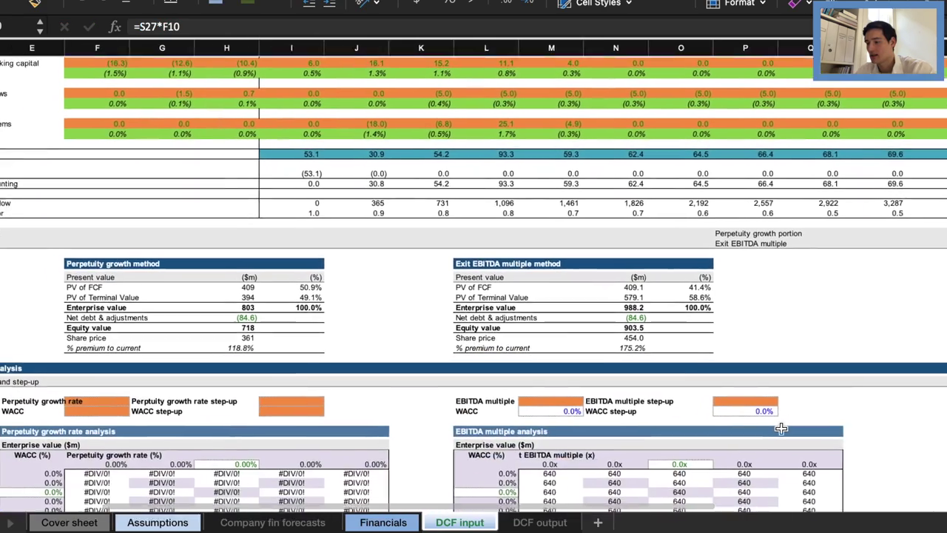
pyautogui.scroll(-1, 781, 427)
pyautogui.hscroll(-1, 780, 428)
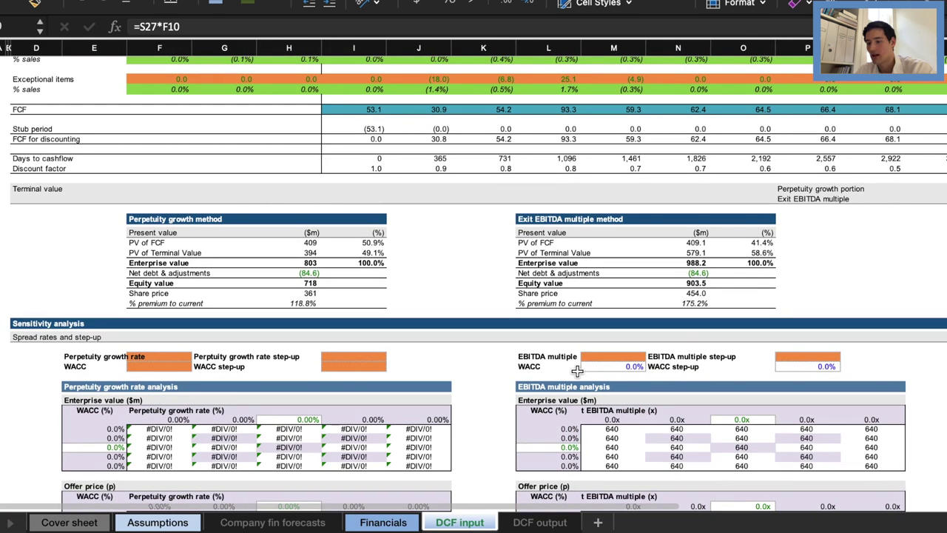
pyautogui.scroll(-1, 445, 370)
pyautogui.scroll(-1, 444, 370)
pyautogui.hscroll(1, 444, 370)
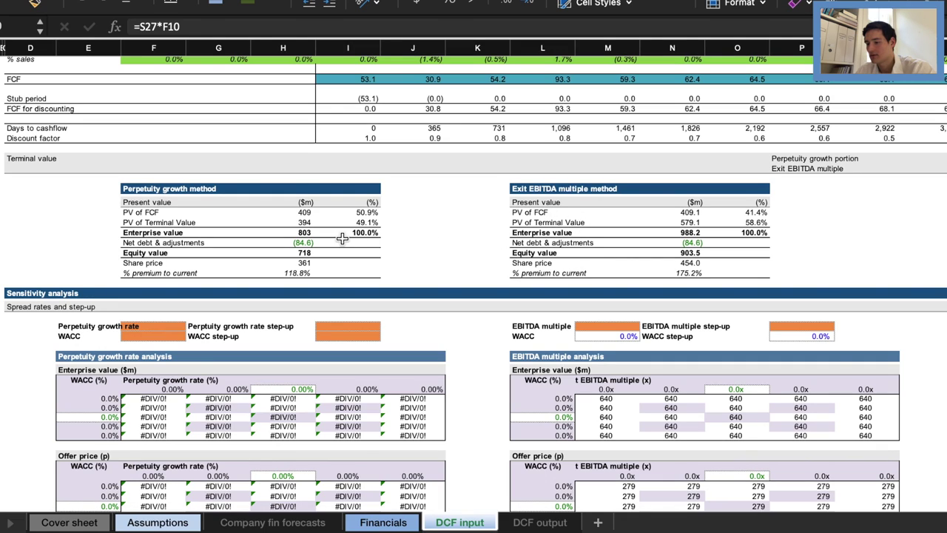
# Step: Compare the perpetuity and exit-multiple enterprise value formulas
pyautogui.click(304, 232)
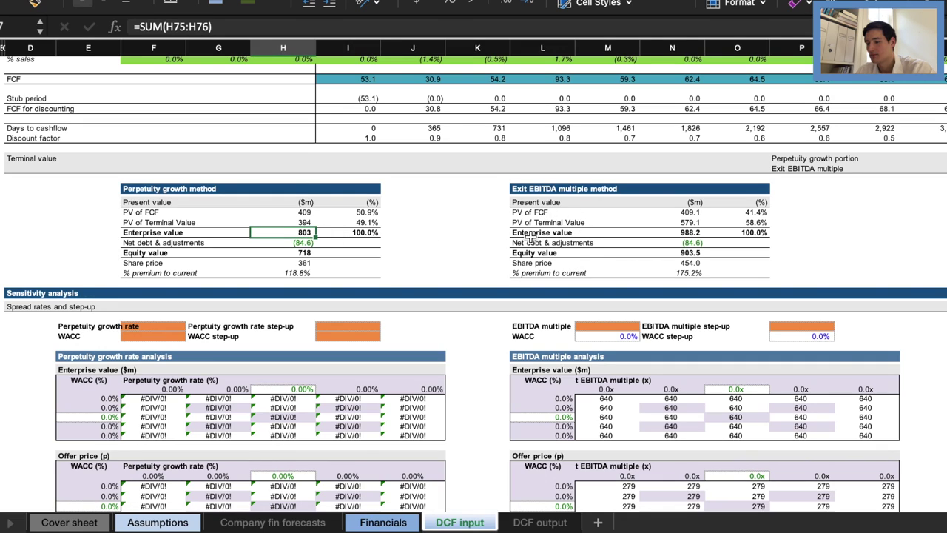
pyautogui.click(690, 233)
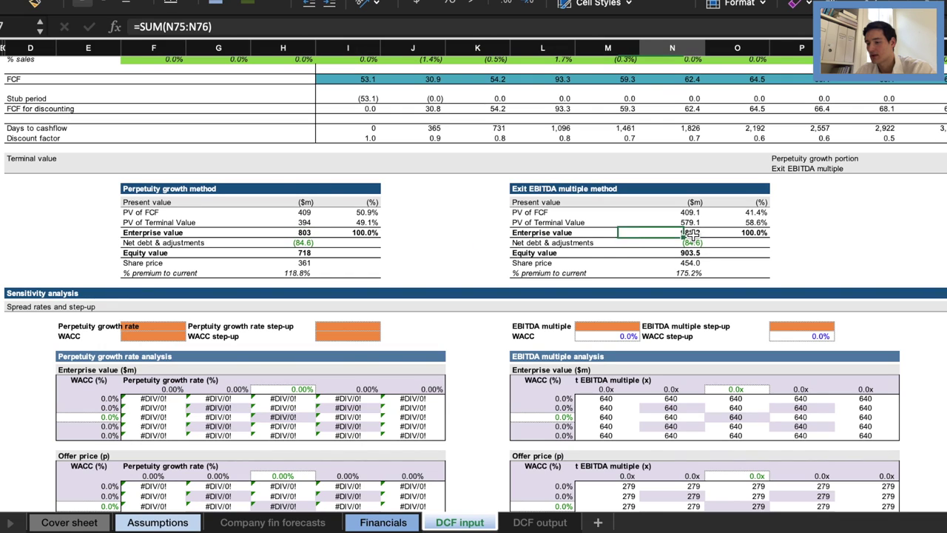
pyautogui.click(310, 232)
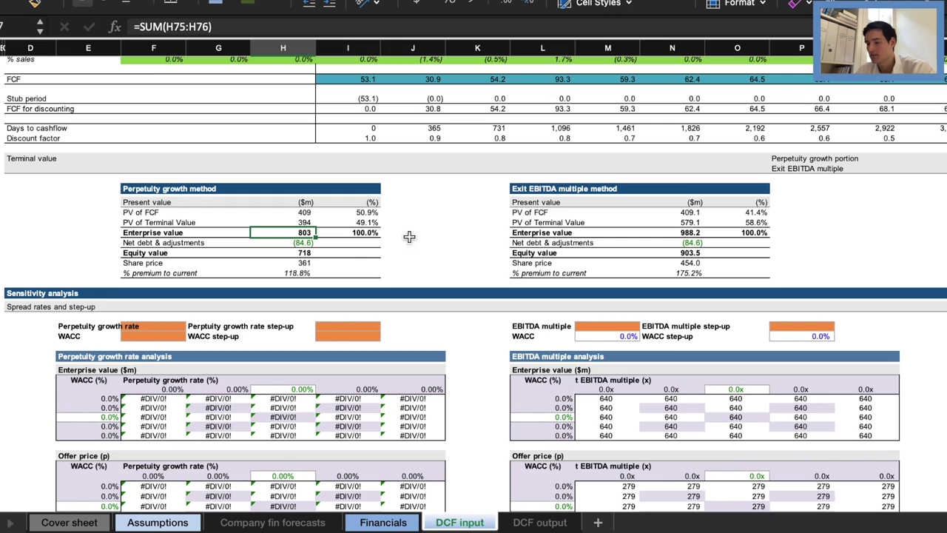
pyautogui.click(696, 231)
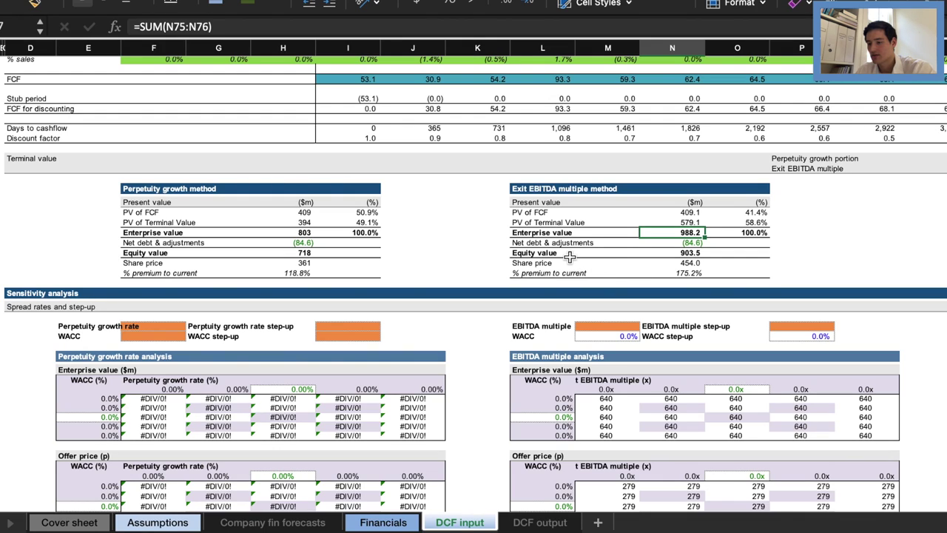
# Step: Check the net debt and perpetuity equity value formulas, then reach the sensitivity input rows
pyautogui.press('Down')
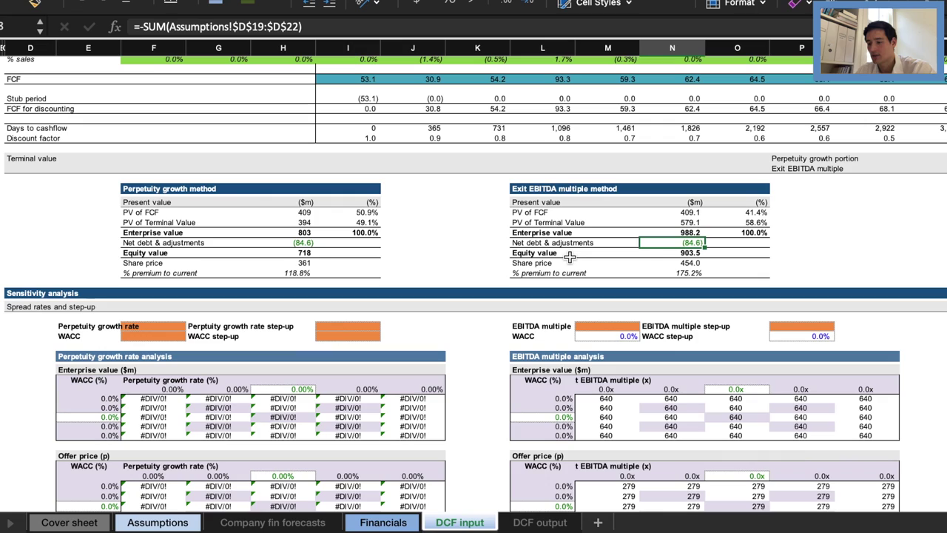
pyautogui.press('Down')
pyautogui.click(569, 256)
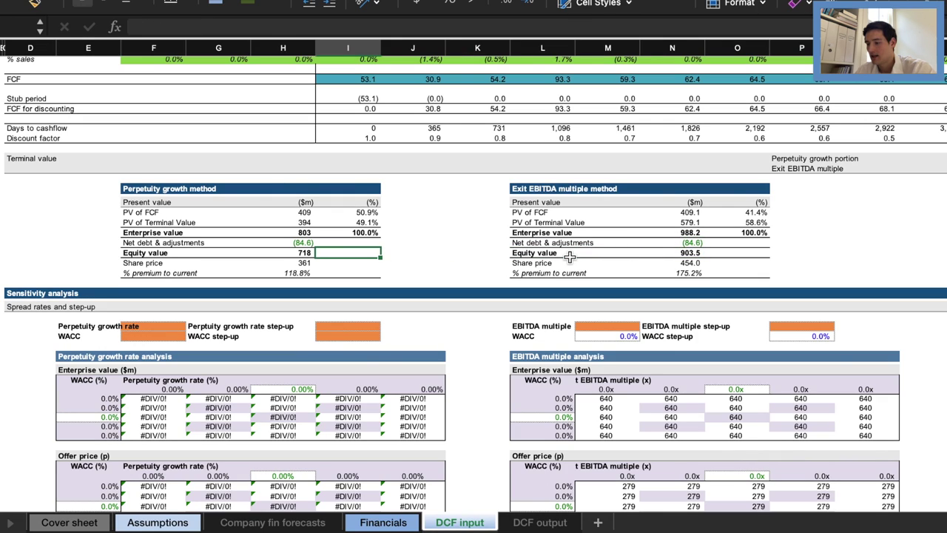
pyautogui.press('Left')
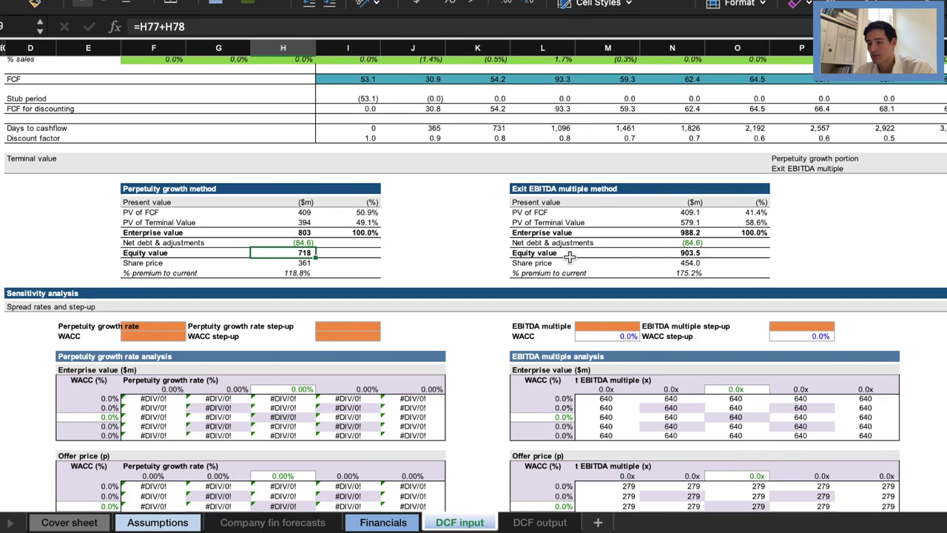
pyautogui.press('Down')
pyautogui.press('Down')
pyautogui.press('Down')
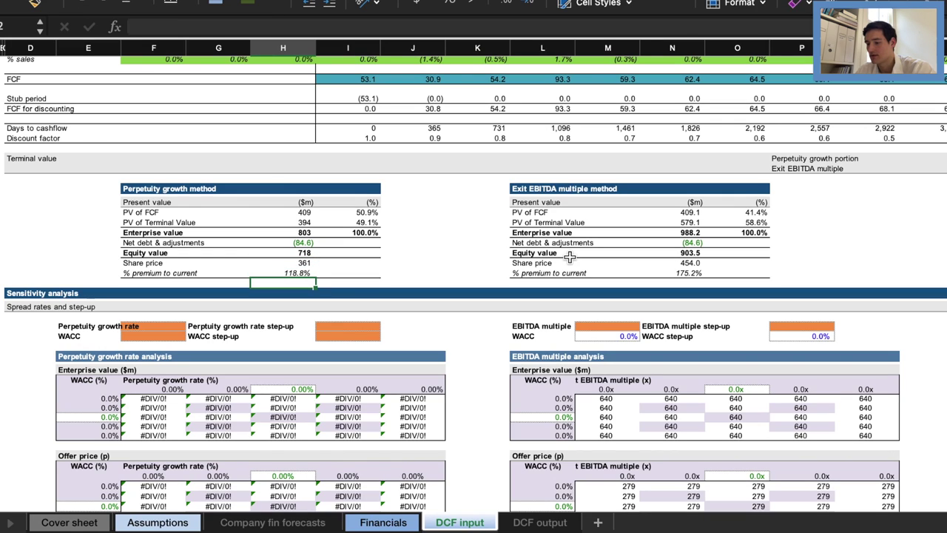
pyautogui.press('Down')
pyautogui.press('Down')
pyautogui.press('Down')
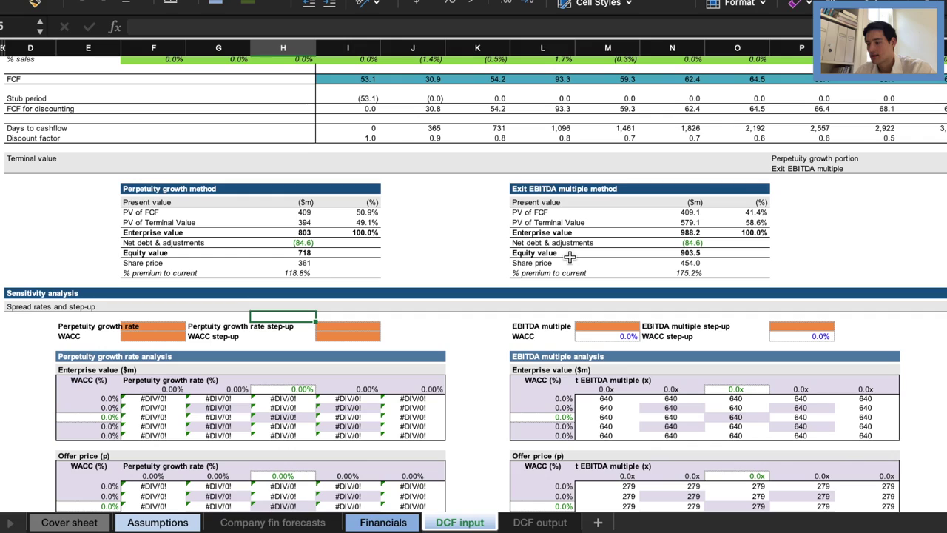
pyautogui.press('Down')
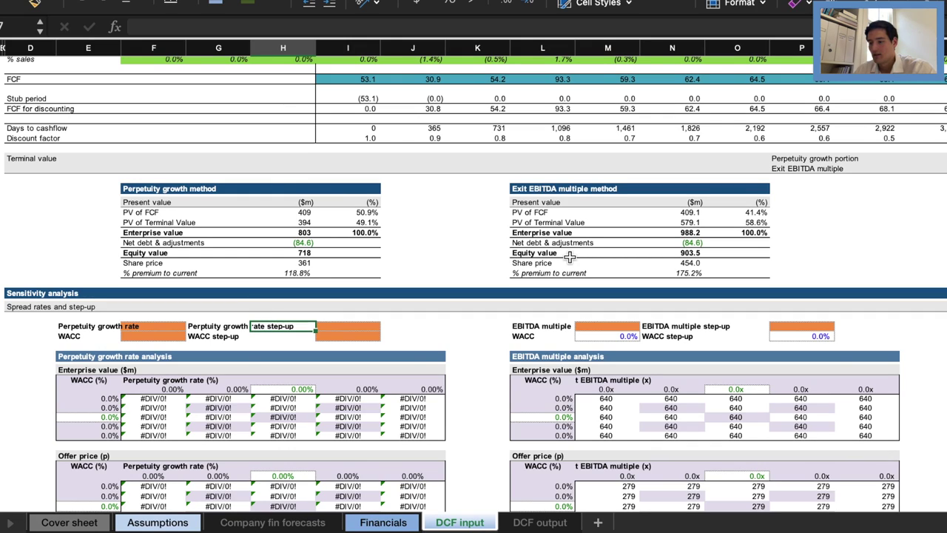
pyautogui.press('Up')
pyautogui.press('Up')
pyautogui.press('Up')
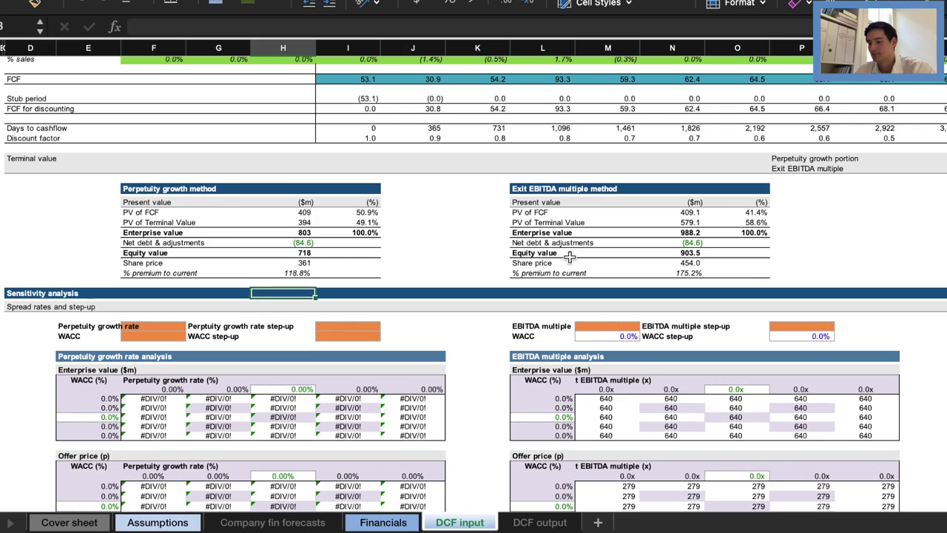
pyautogui.press('Up')
pyautogui.press('Up')
pyautogui.press('Up')
pyautogui.press('Up')
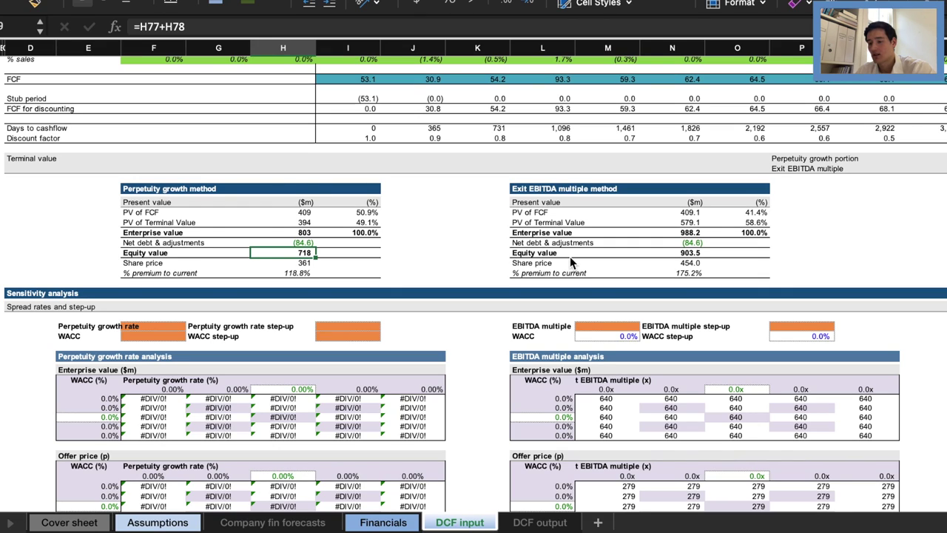
pyautogui.press('Down')
pyautogui.press('Down')
pyautogui.press('Down')
pyautogui.press('Down')
pyautogui.press('Down')
pyautogui.press('Down')
pyautogui.press('Down')
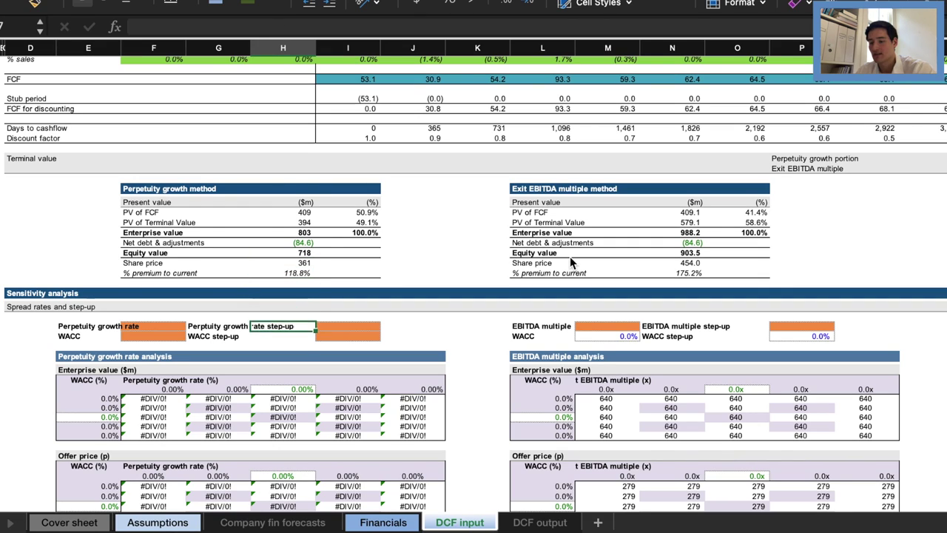
pyautogui.press('Left')
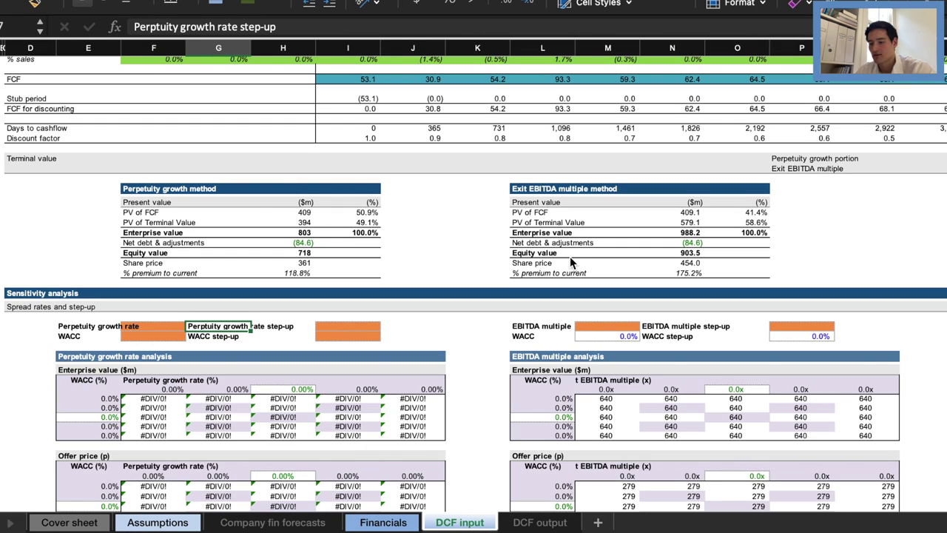
# Step: Set the perpetuity growth rate to 0.5% and the WACC input to 8.5%
pyautogui.press('Left')
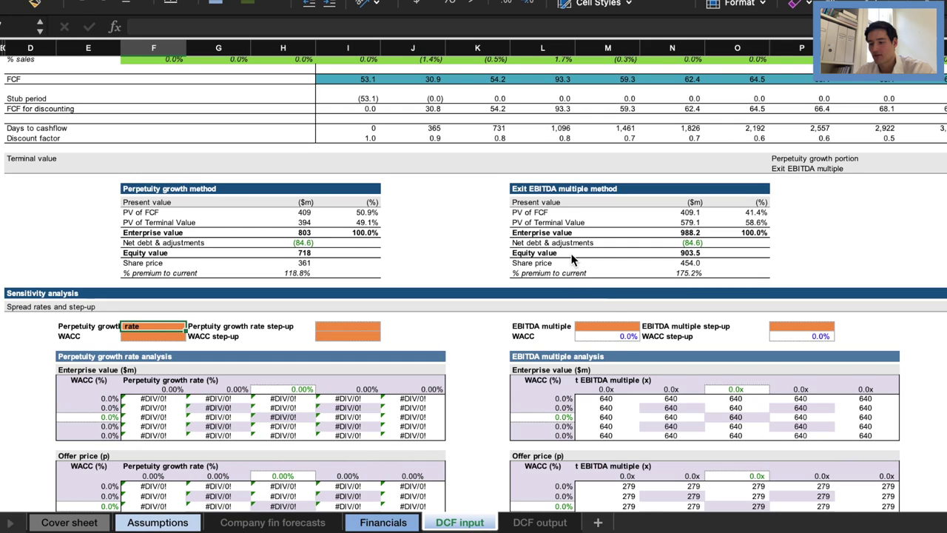
pyautogui.write('-0.')
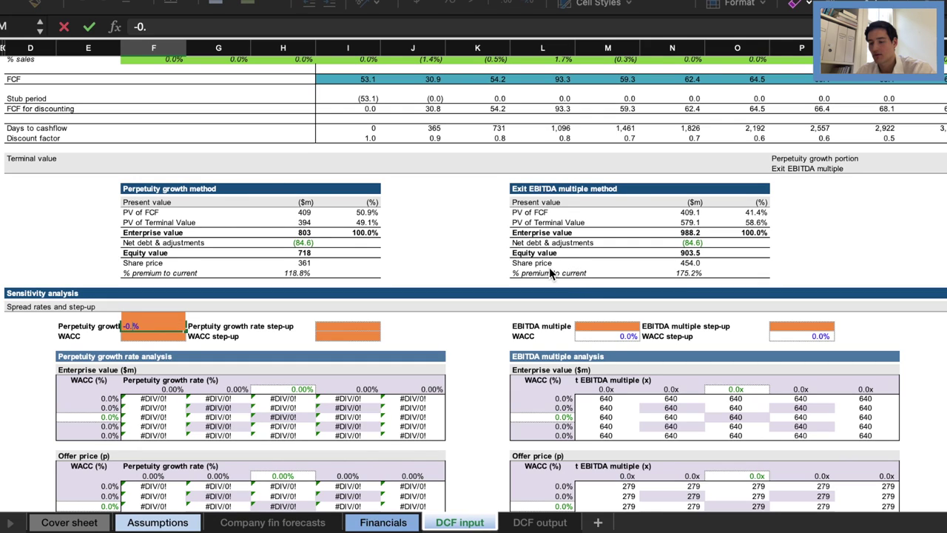
pyautogui.press('BackSpace')
pyautogui.press('BackSpace')
pyautogui.press('BackSpace')
pyautogui.write('0.5\\')
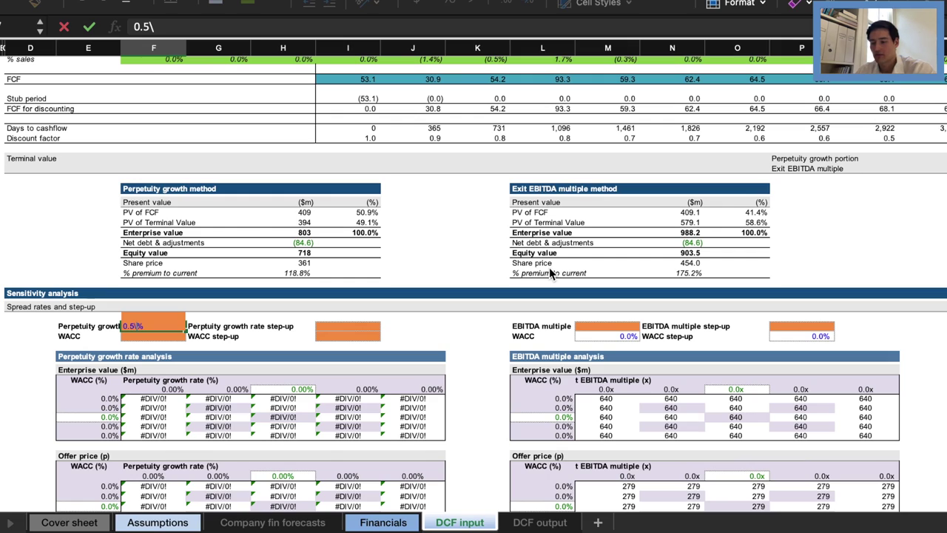
pyautogui.press('Return')
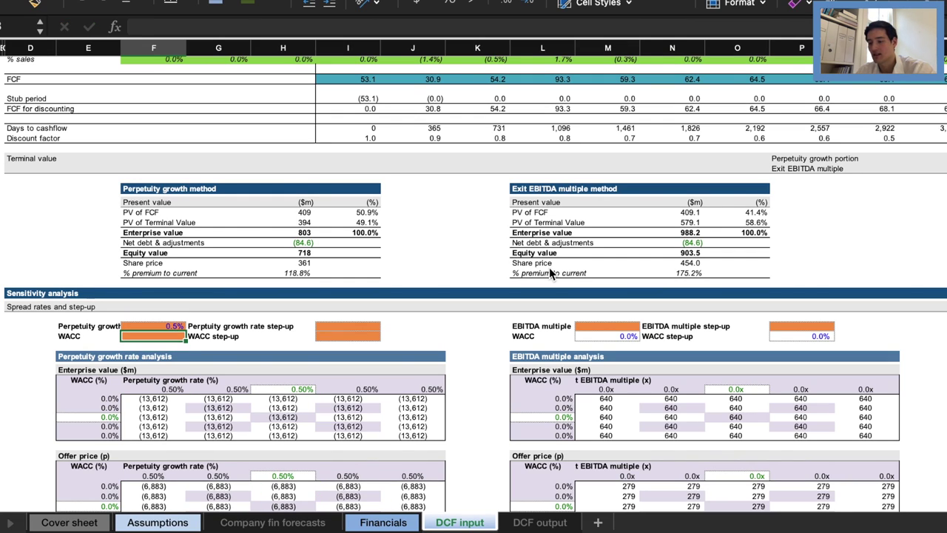
pyautogui.write('8.5')
pyautogui.press('Return')
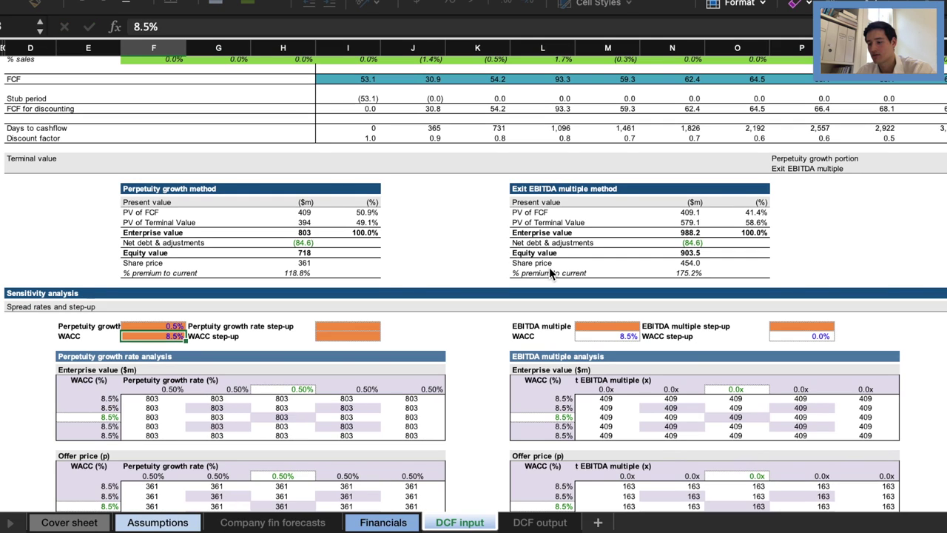
# Step: Set the growth step-up to 0.25% and the WACC step-up to 0.50%
pyautogui.press('Up')
pyautogui.press('Right')
pyautogui.press('Right')
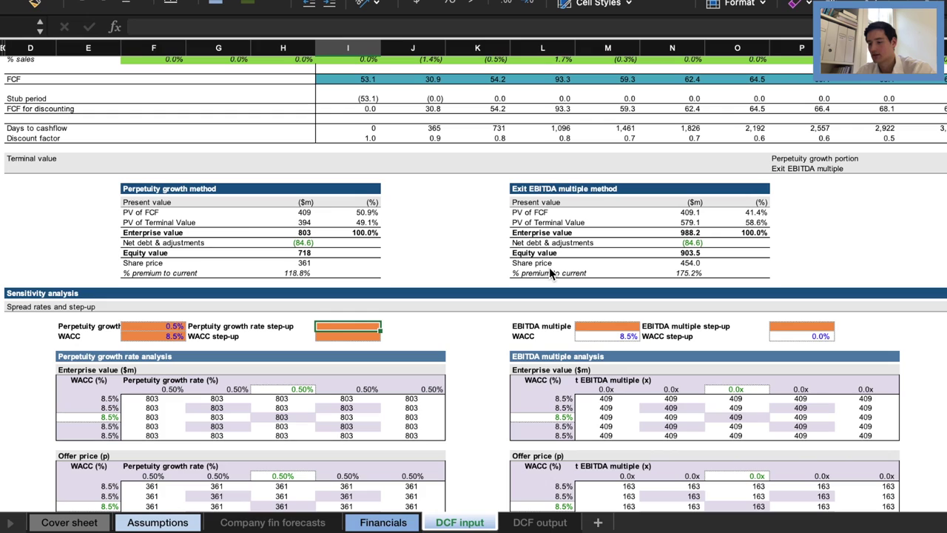
pyautogui.write('0.25')
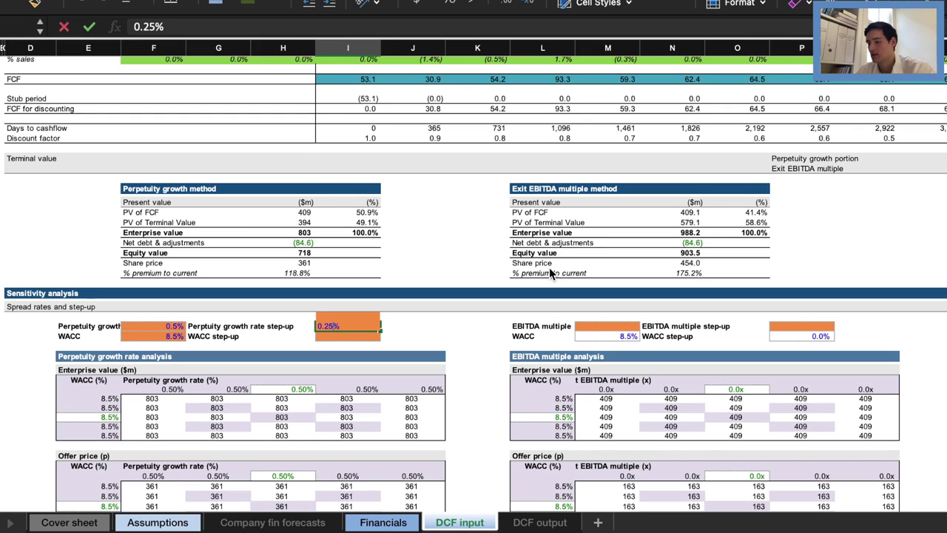
pyautogui.press('Return')
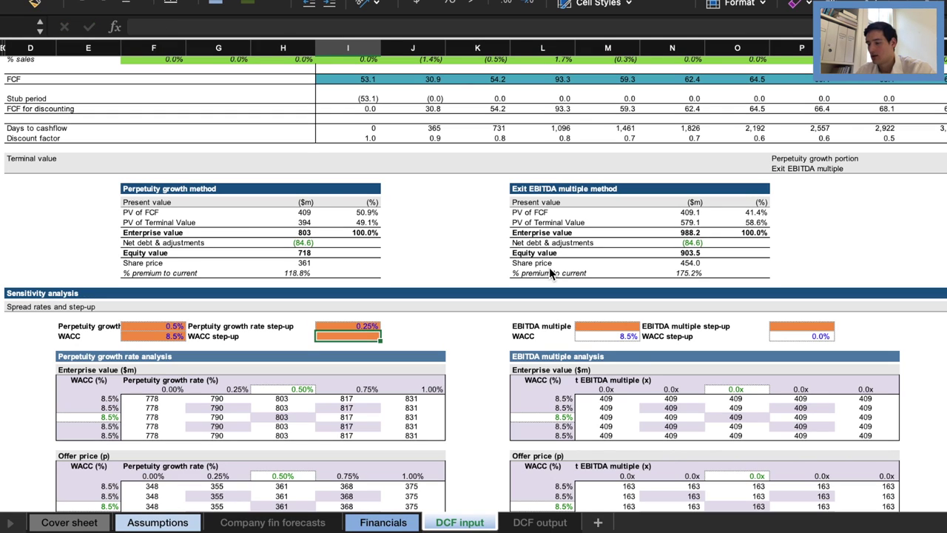
pyautogui.write('0.5')
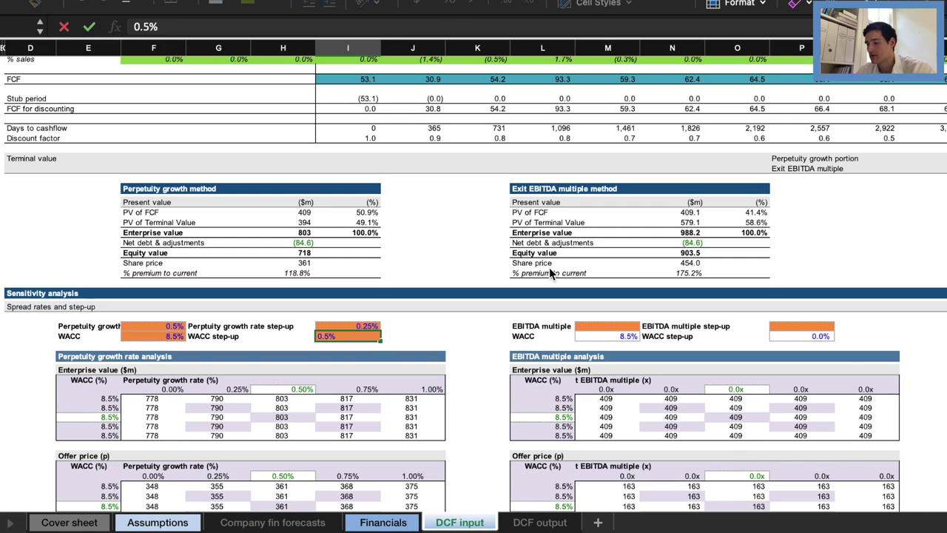
pyautogui.press('Return')
# Step: Enter 8.5x as the EBITDA multiple, discarding a mistaken '=48' entry
pyautogui.press('Up')
pyautogui.press('Up')
pyautogui.press('Right')
pyautogui.press('Right')
pyautogui.press('Right')
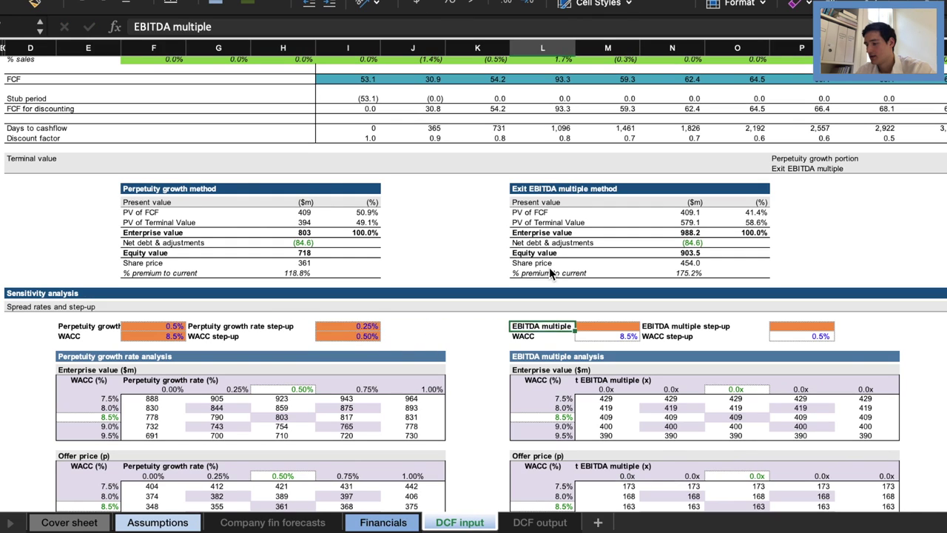
pyautogui.press('Right')
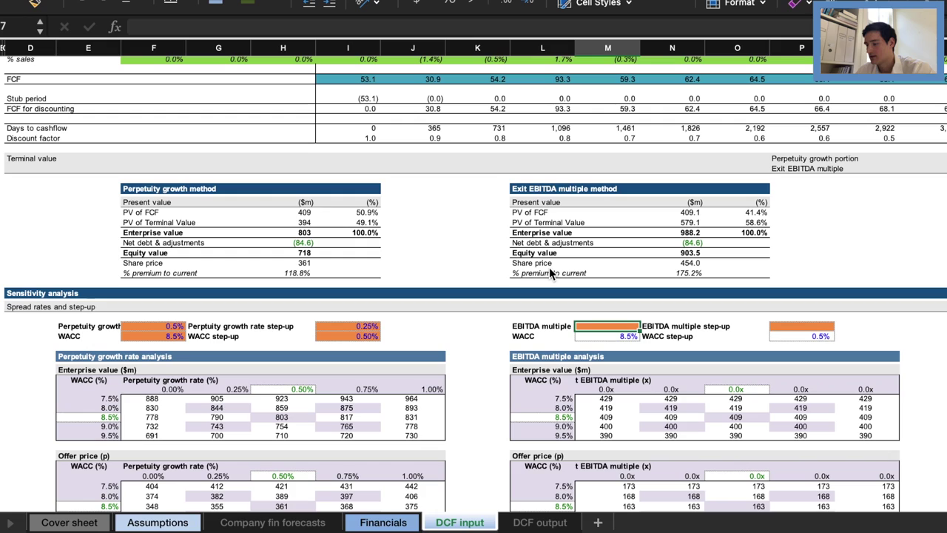
pyautogui.write('=48')
pyautogui.press('Escape')
pyautogui.write('8.5')
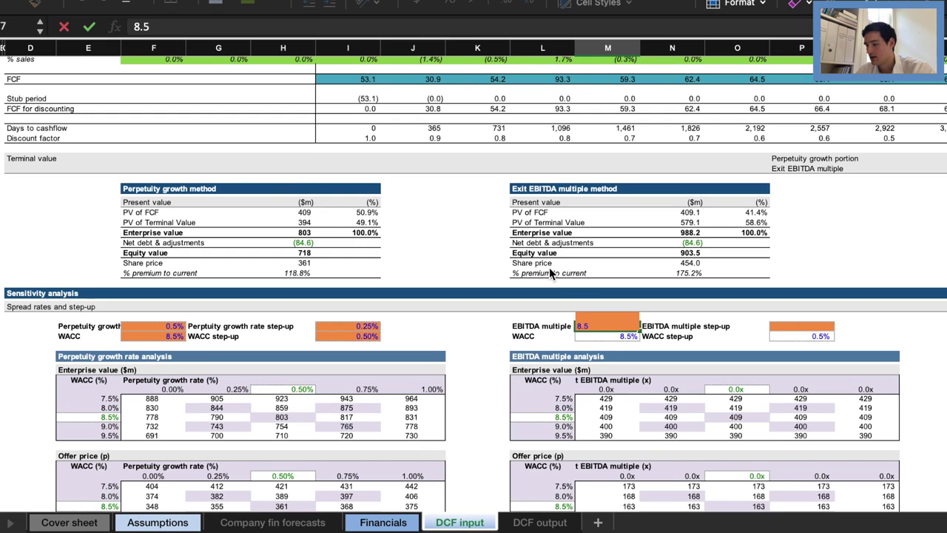
pyautogui.press('Return')
pyautogui.press('Up')
pyautogui.press('Right')
pyautogui.press('Right')
pyautogui.press('Right')
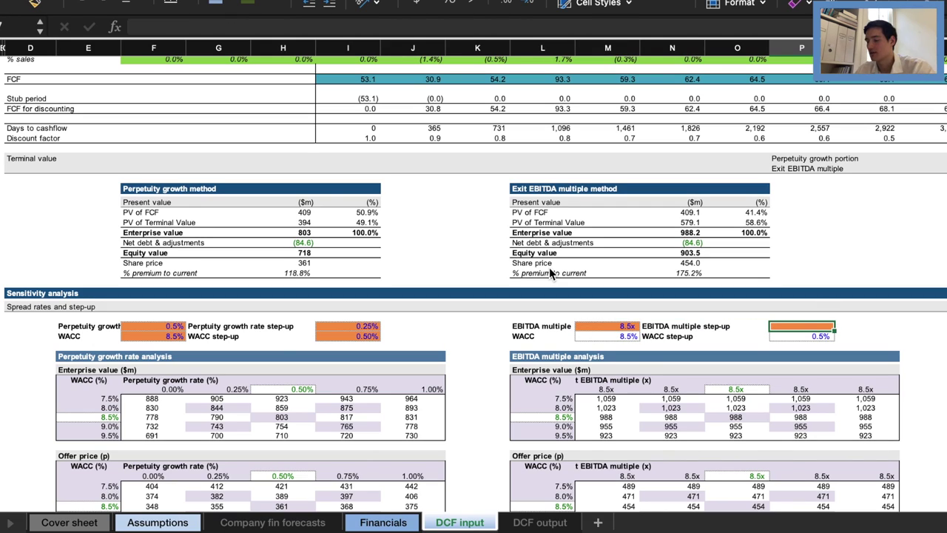
# Step: Set the EBITDA multiple step-up to 0.5x so the grid spans 7.5x–9.5x
pyautogui.write('0.5')
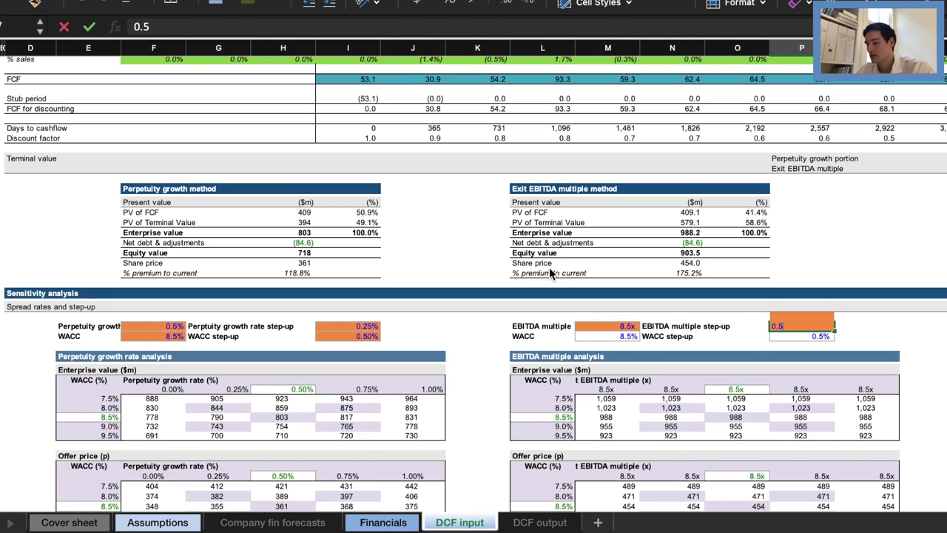
pyautogui.press('Return')
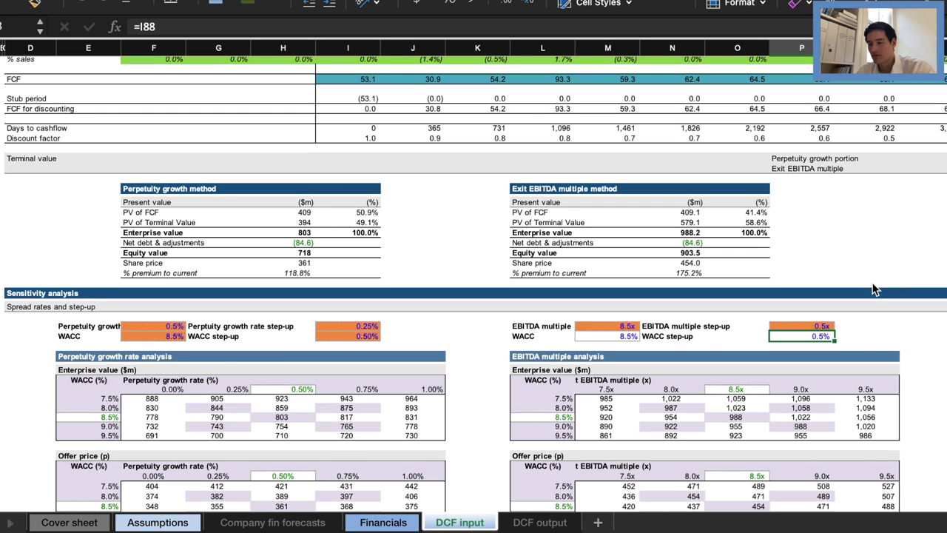
pyautogui.press('Left')
pyautogui.press('Left')
pyautogui.press('Left')
pyautogui.press('Left')
pyautogui.press('Left')
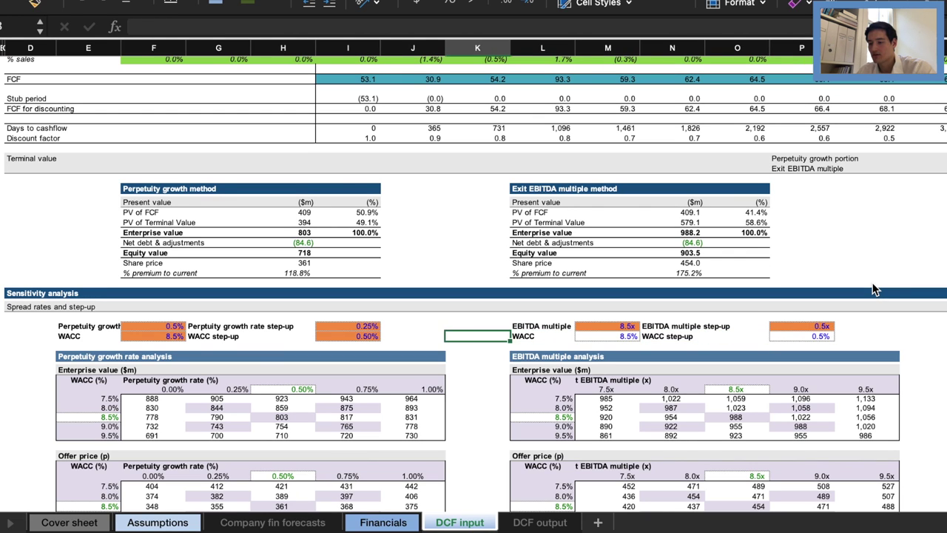
pyautogui.scroll(-3, 627, 348)
pyautogui.scroll(-2, 627, 348)
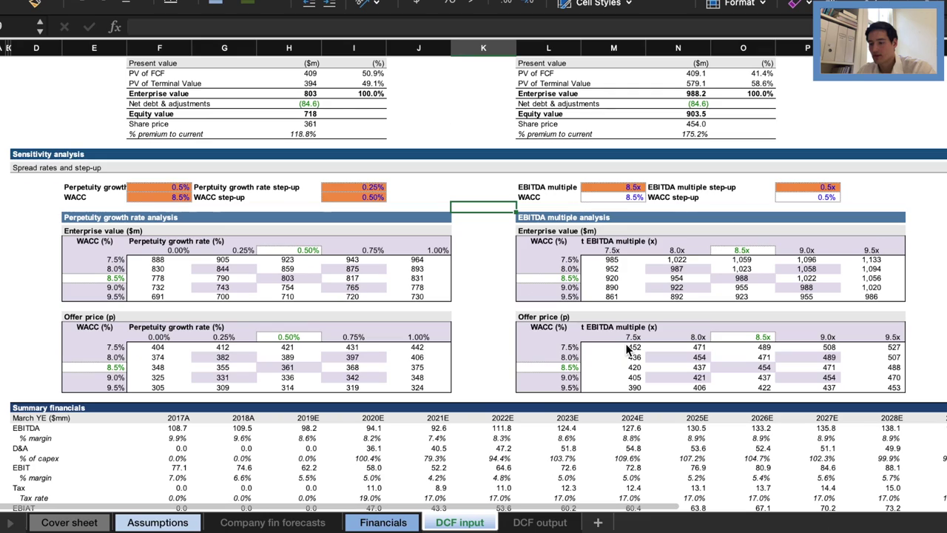
# Step: Check the enterprise value data table cells (964, 888) and the 0.00%/0.25% growth headers
pyautogui.press('Left')
pyautogui.press('Down')
pyautogui.press('Down')
pyautogui.press('Down')
pyautogui.press('Down')
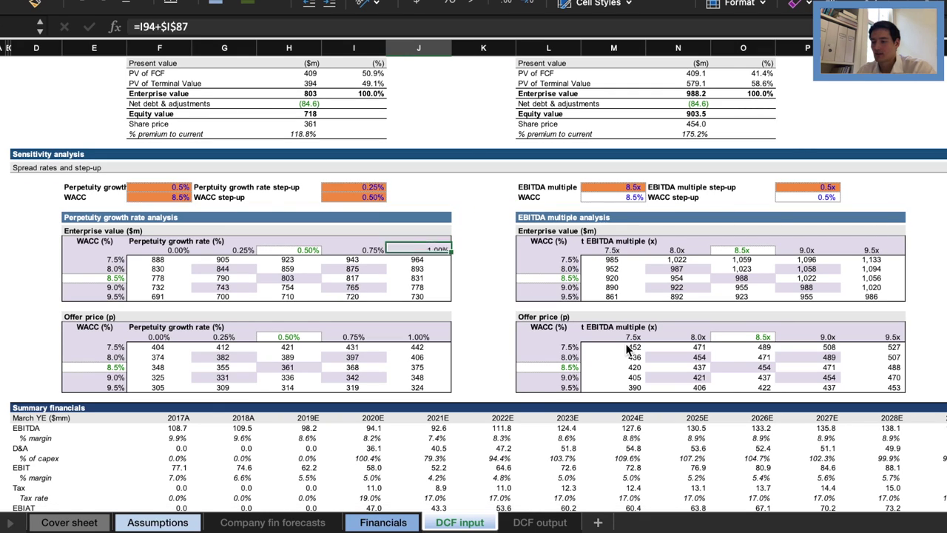
pyautogui.press('Down')
pyautogui.press('Left')
pyautogui.press('Left')
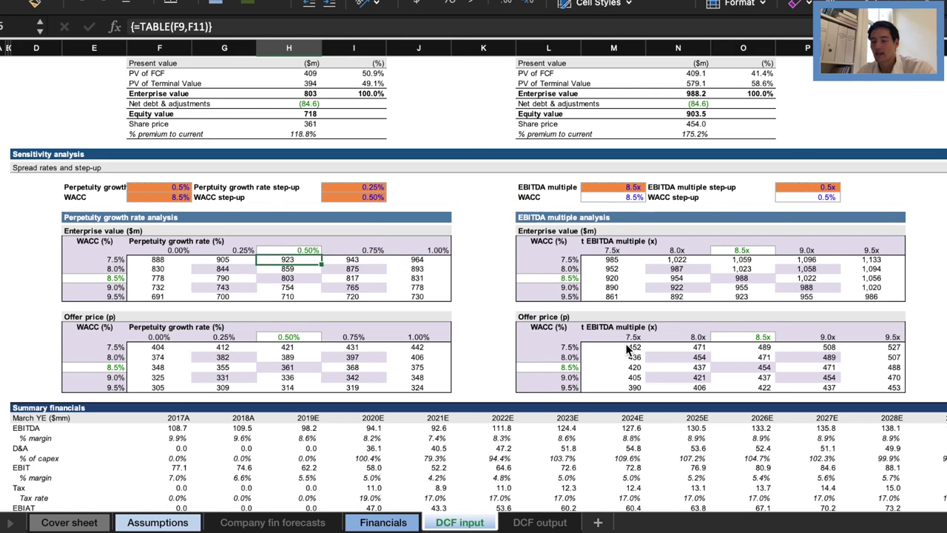
pyautogui.press('Left')
pyautogui.press('Left')
pyautogui.press('Left')
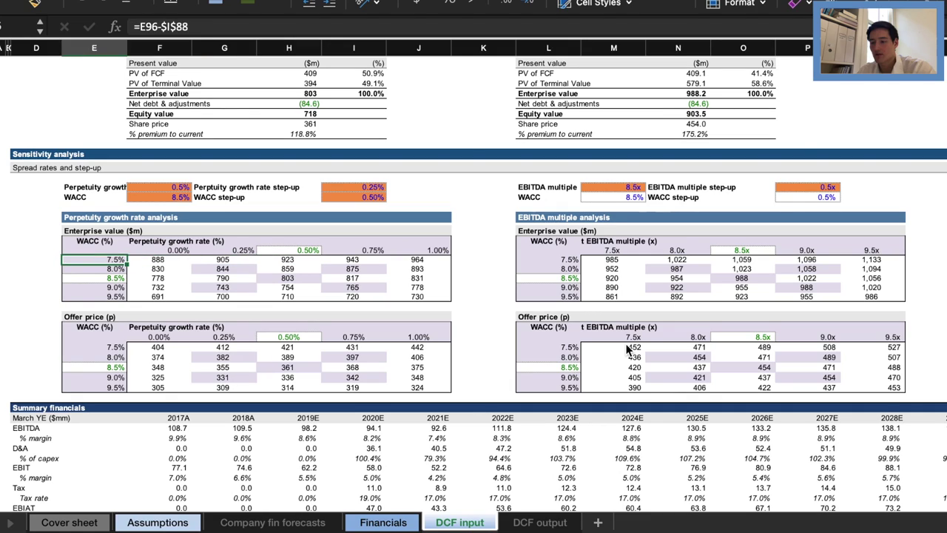
pyautogui.press('Right')
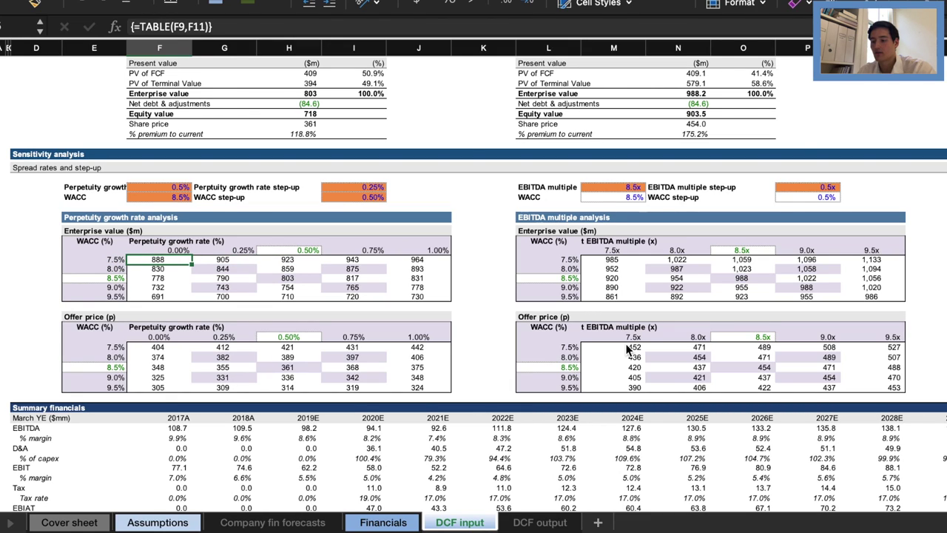
pyautogui.press('Up')
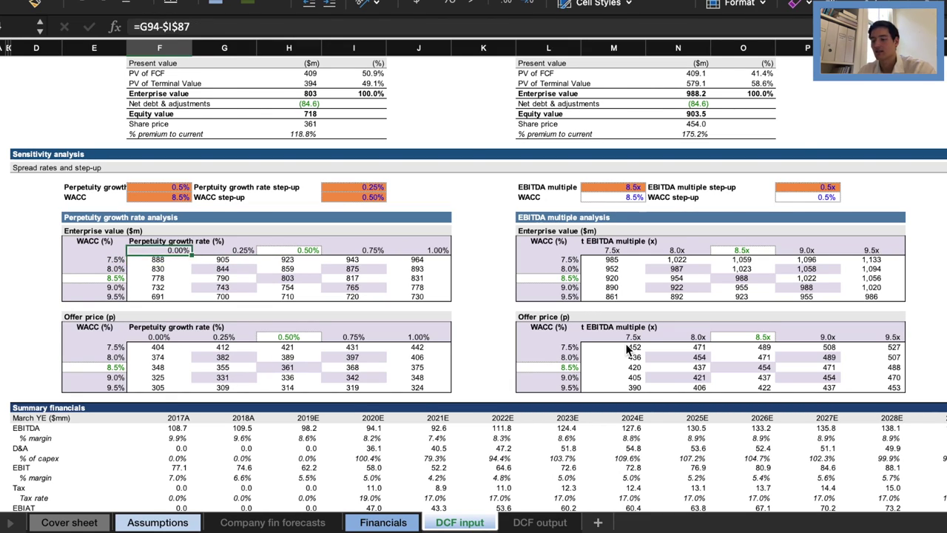
pyautogui.press('Right')
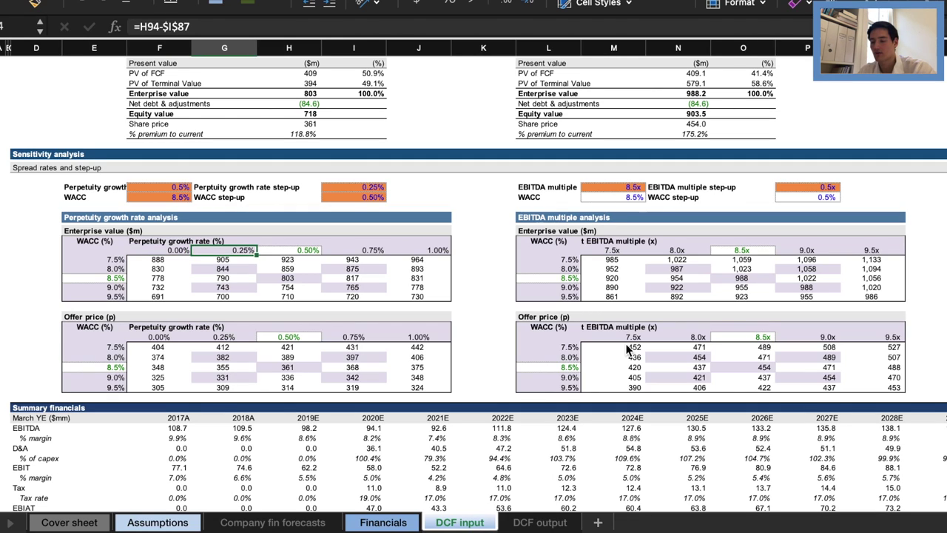
pyautogui.press('Right')
pyautogui.press('Right')
pyautogui.press('Right')
pyautogui.press('Left')
pyautogui.press('Left')
pyautogui.press('Left')
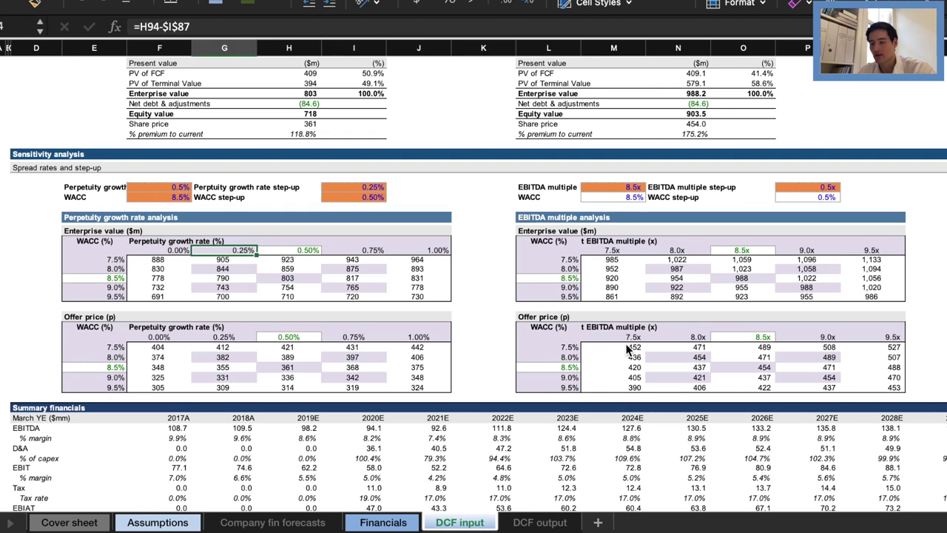
pyautogui.press('Left')
pyautogui.press('Left')
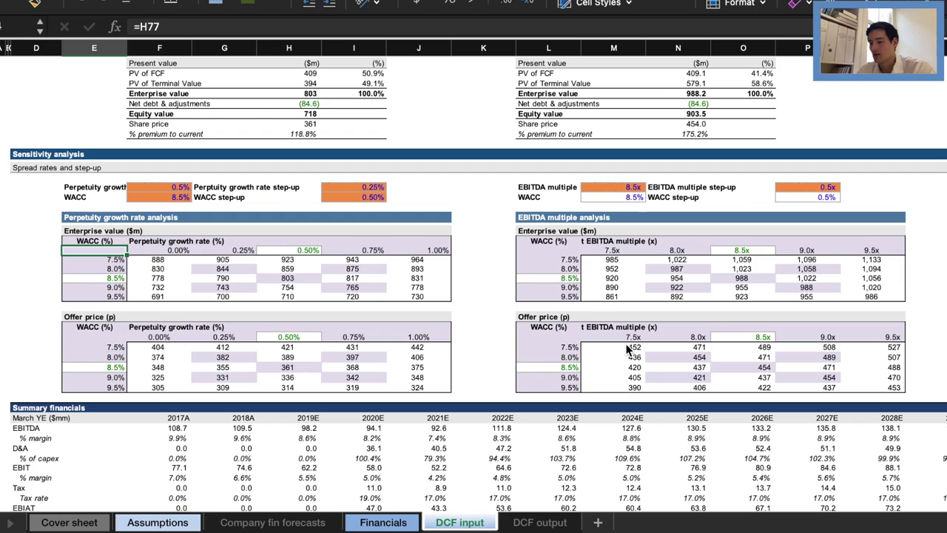
# Step: Check the WACC row headers and the 803 and 988 base-case values
pyautogui.press('Down')
pyautogui.press('Down')
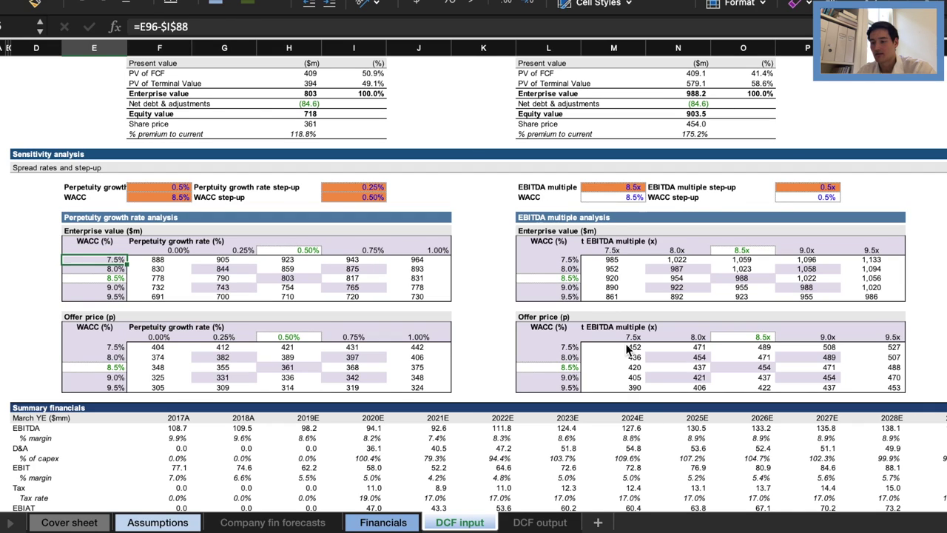
pyautogui.press('Down')
pyautogui.press('Down')
pyautogui.press('Down')
pyautogui.press('Up')
pyautogui.press('Up')
pyautogui.press('Right')
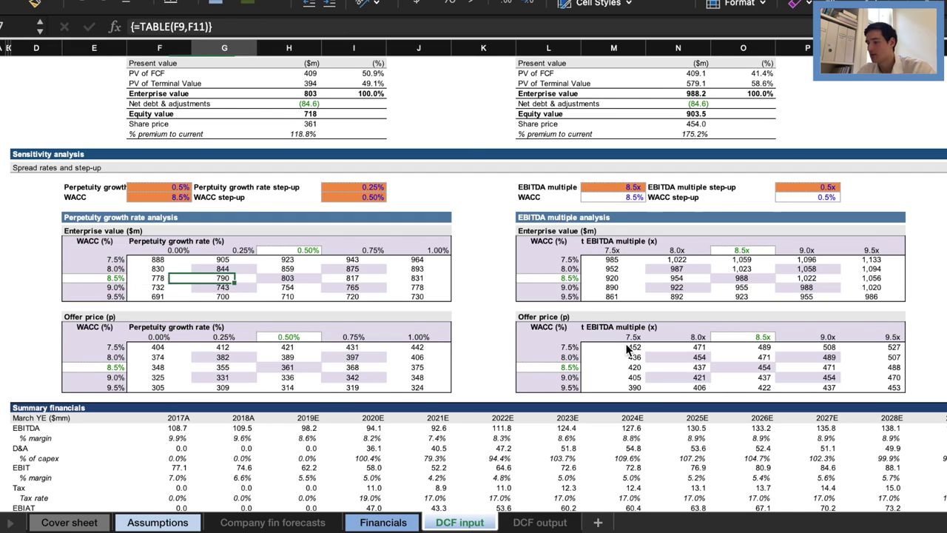
pyautogui.press('Right')
pyautogui.press('Right')
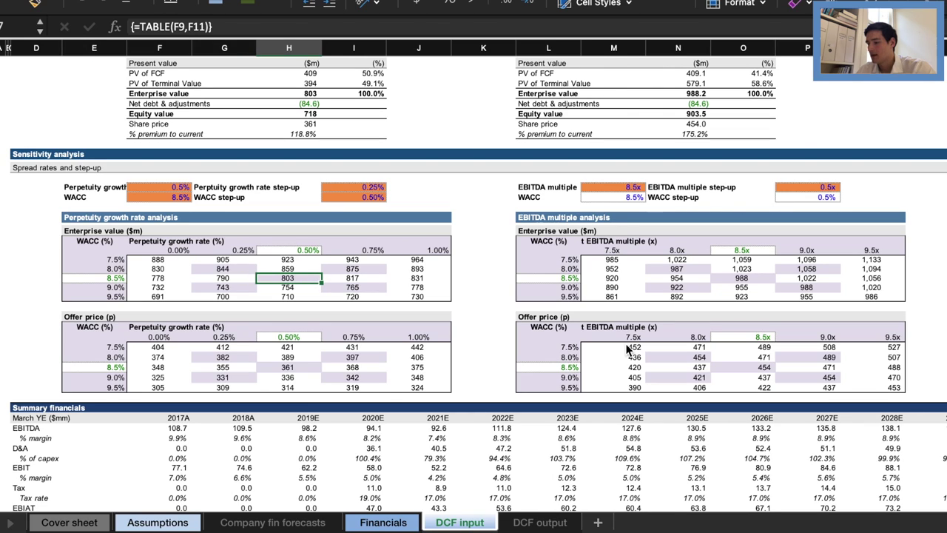
pyautogui.press('Right')
pyautogui.press('Right')
pyautogui.press('Right')
pyautogui.press('Right')
pyautogui.press('Right')
pyautogui.press('Right')
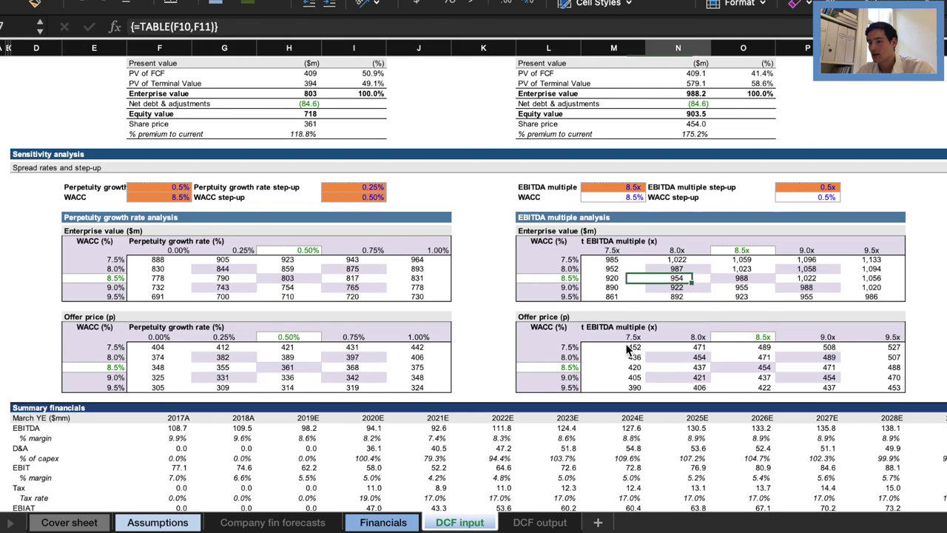
pyautogui.press('Right')
pyautogui.scroll(-2, 754, 318)
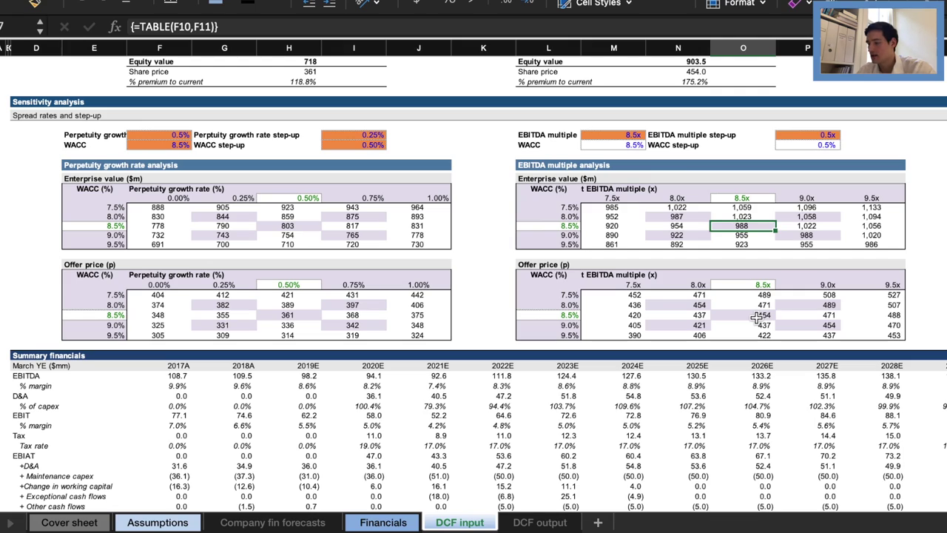
# Step: Review the 454 offer price formula, leave it unchanged, and move to the DCF output sheet
pyautogui.click(756, 317)
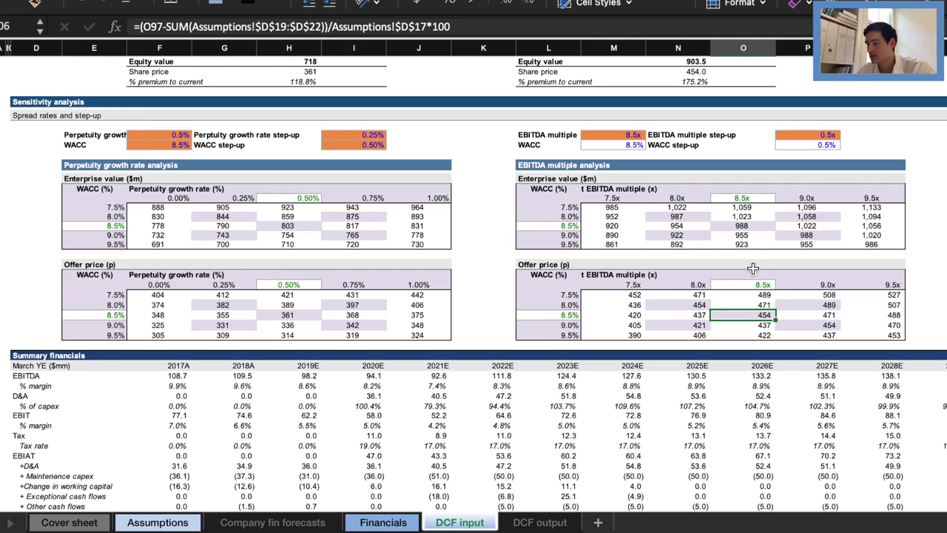
pyautogui.click(159, 27)
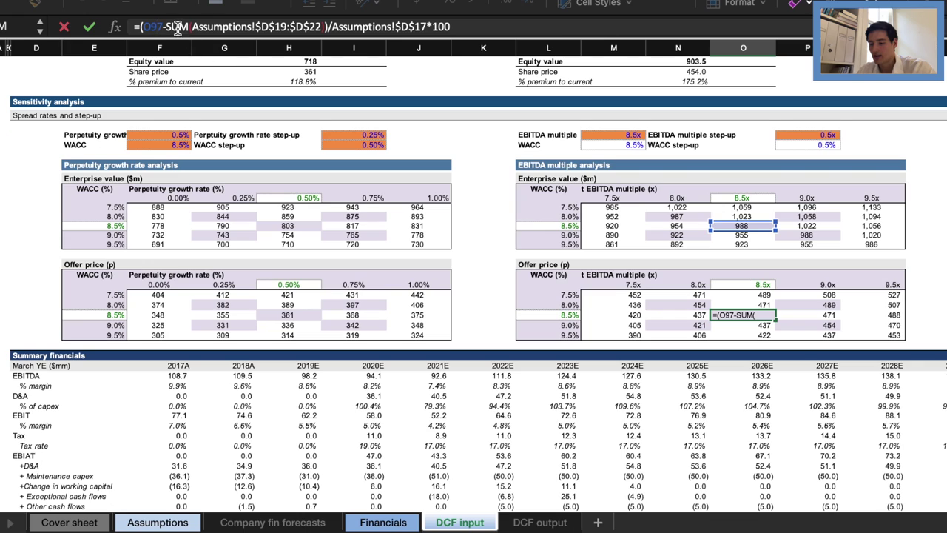
pyautogui.write(')')
pyautogui.press('Return')
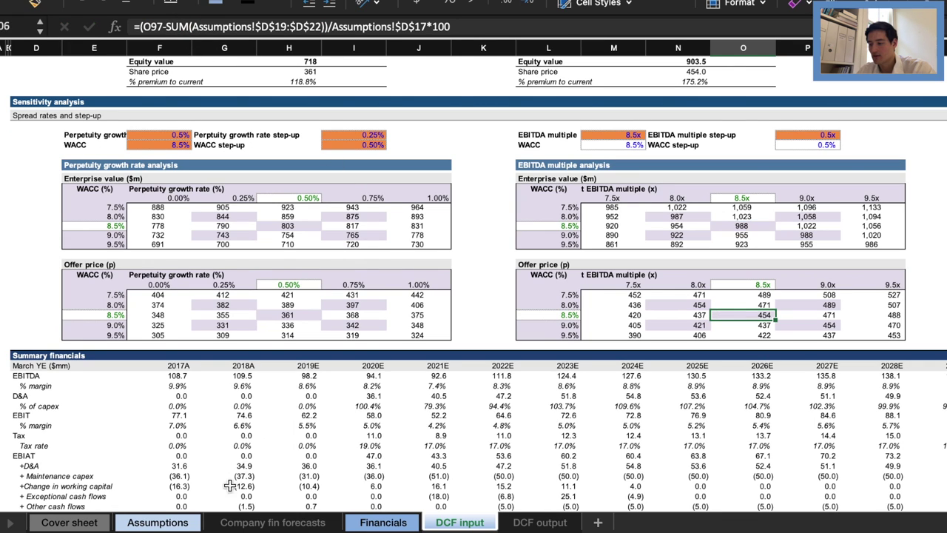
pyautogui.click(540, 522)
pyautogui.scroll(-5, 669, 293)
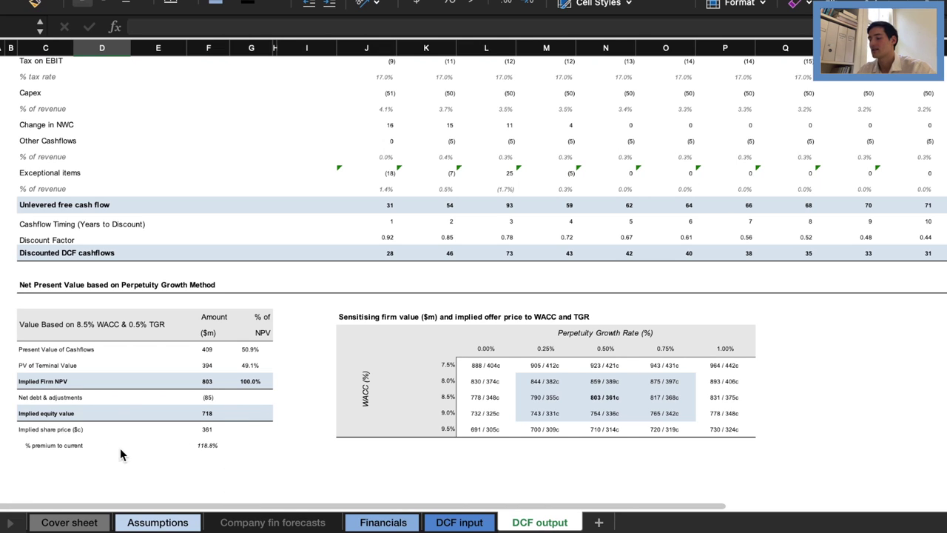
# Step: Inspect the 803 / 361c base-case block of the sensitivity table
pyautogui.scroll(-1, 83, 418)
pyautogui.click(207, 415)
pyautogui.click(605, 383)
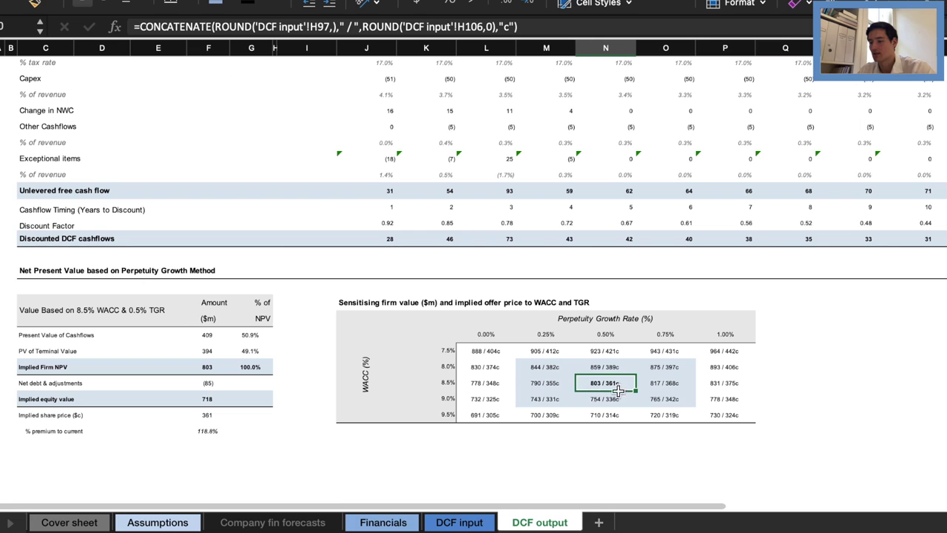
pyautogui.moveTo(547, 369); pyautogui.dragTo(665, 399)
pyautogui.click(585, 446)
pyautogui.scroll(2, 783, 215)
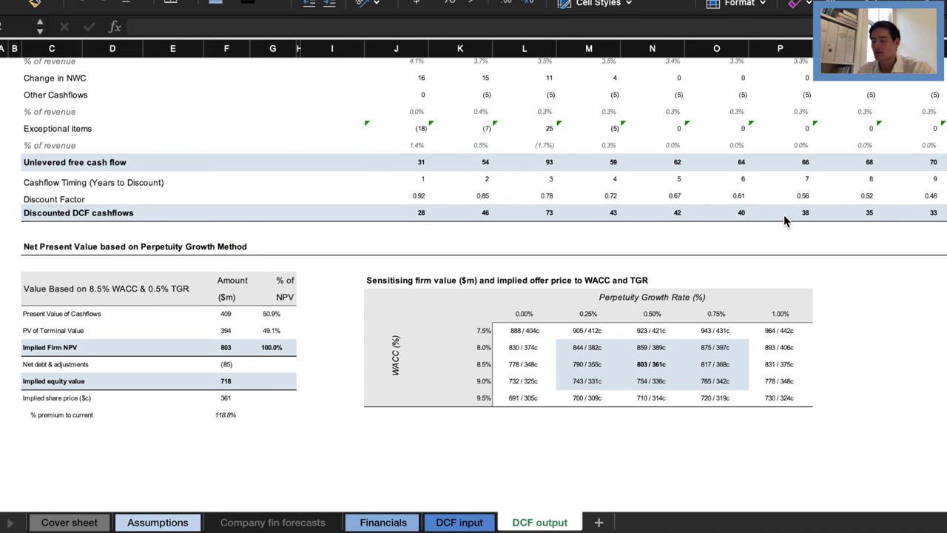
pyautogui.scroll(10, 783, 215)
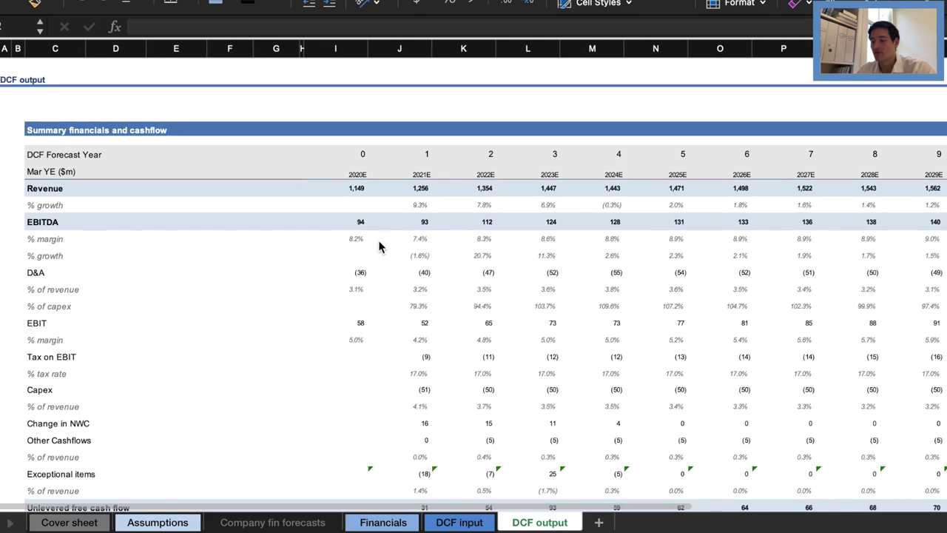
pyautogui.scroll(-11, 783, 215)
# Step: Move the Value Based label down a row and set the header to 'Amount ($m)'
pyautogui.click(106, 261)
pyautogui.click(226, 261)
pyautogui.press('Return')
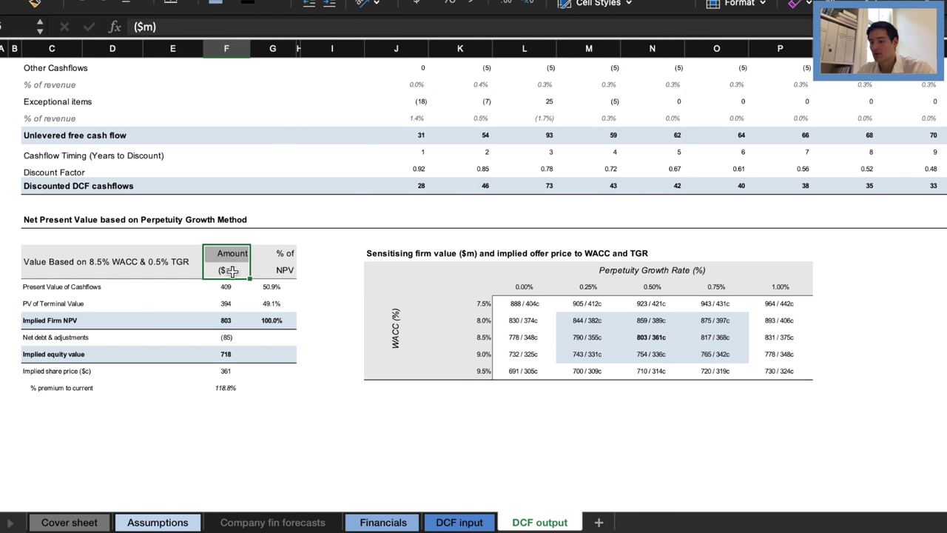
pyautogui.click(164, 255)
pyautogui.moveTo(164, 255); pyautogui.dragTo(165, 272)
pyautogui.press('Right')
pyautogui.write('Amount')
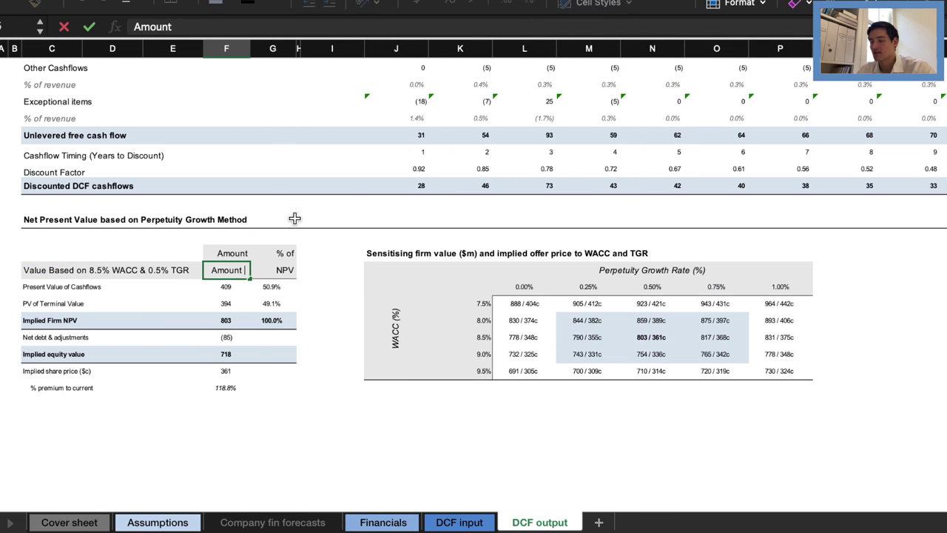
pyautogui.write(' ($m)')
pyautogui.press('Return')
# Step: Clear the leftover header text above and rename the next header to '% of NPV'
pyautogui.click(244, 268)
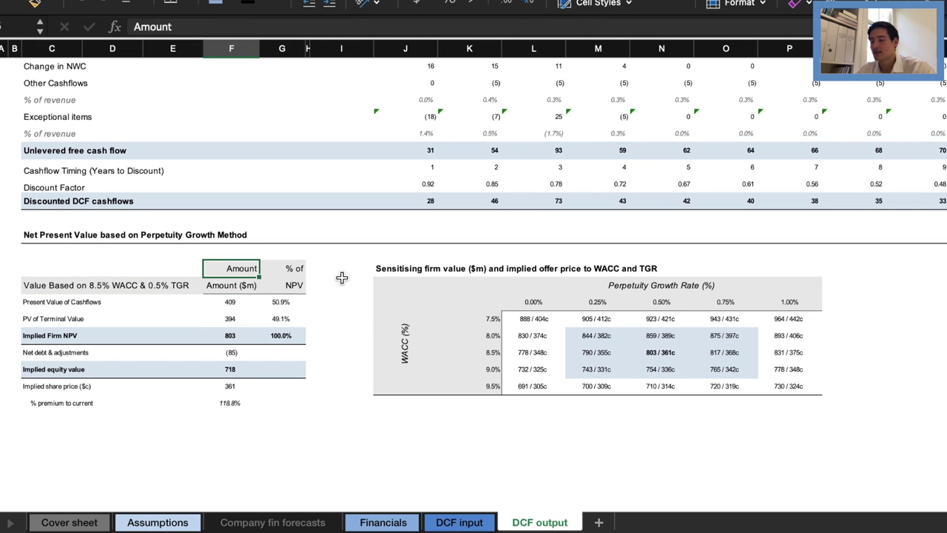
pyautogui.click(190, 268)
pyautogui.moveTo(203, 276); pyautogui.dragTo(301, 283)
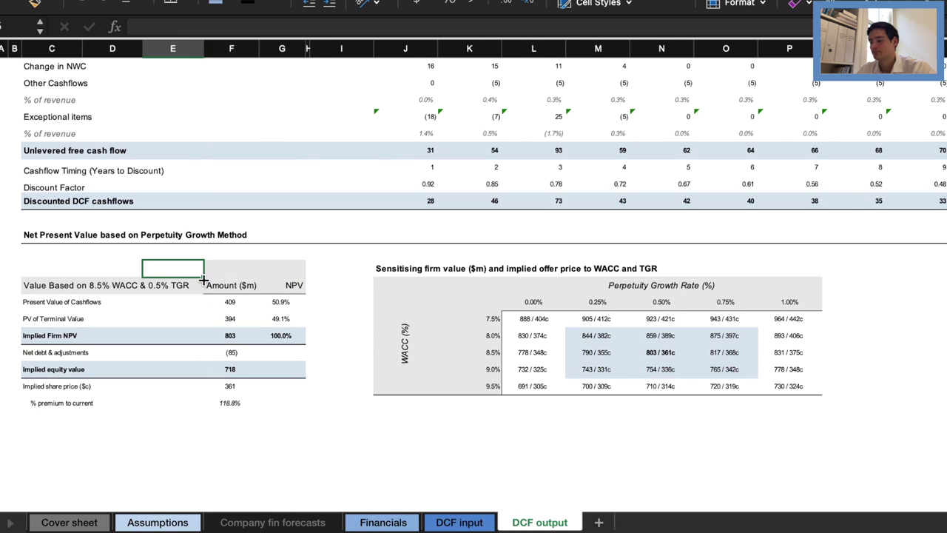
pyautogui.click(281, 285)
pyautogui.click(133, 26)
pyautogui.write('% of')
pyautogui.click(133, 285)
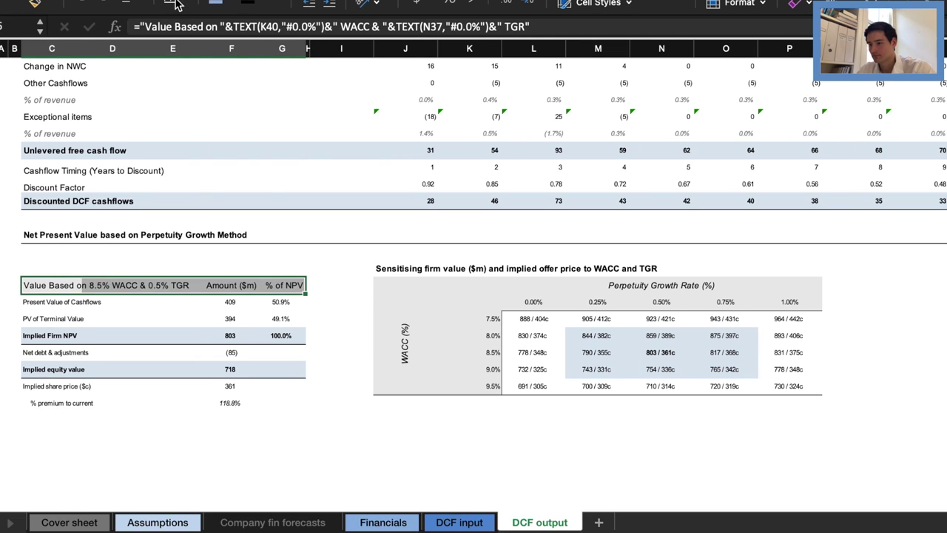
pyautogui.click(329, 293)
# Step: Remove the grey fill from the sensitivity table's growth-rate header area
pyautogui.click(52, 402)
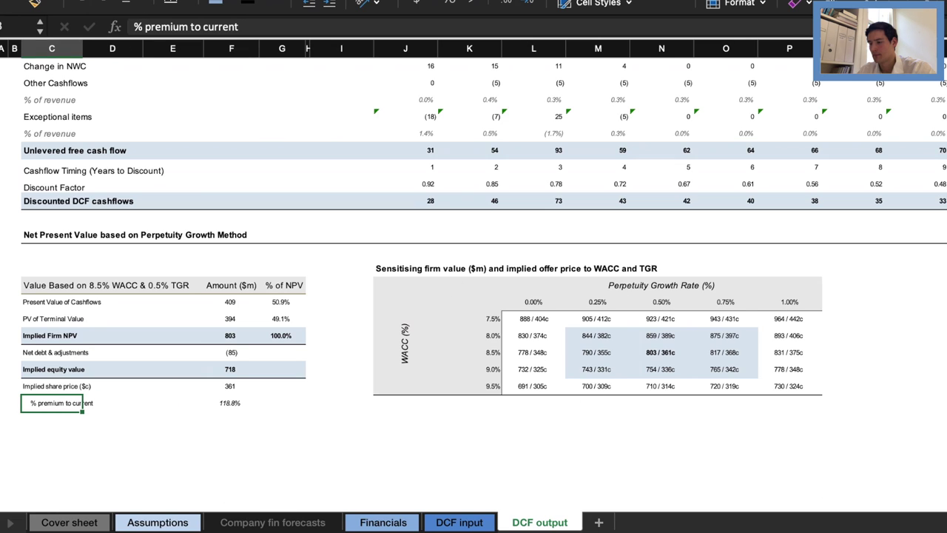
pyautogui.moveTo(443, 296); pyautogui.dragTo(520, 372)
pyautogui.click(474, 301)
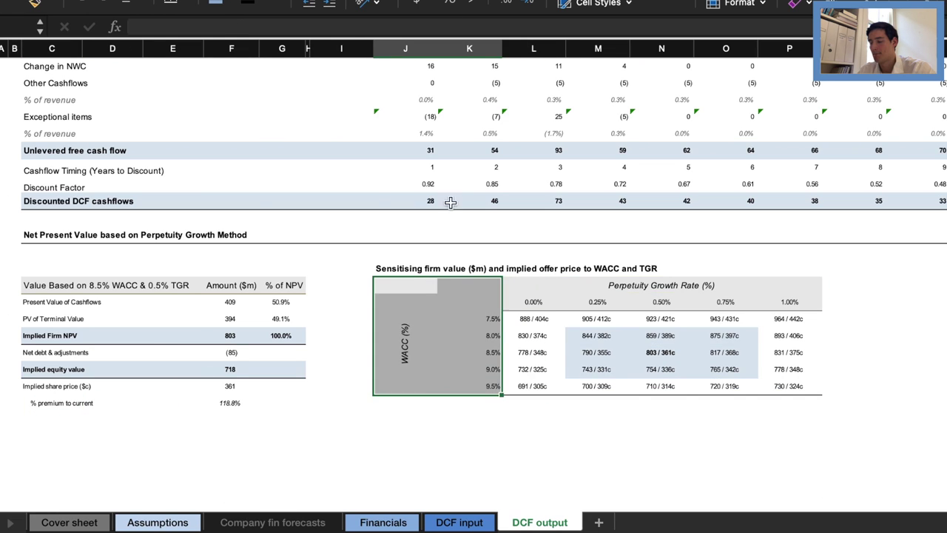
pyautogui.moveTo(532, 285); pyautogui.dragTo(790, 302)
pyautogui.click(219, 8)
pyautogui.click(532, 443)
pyautogui.click(405, 344)
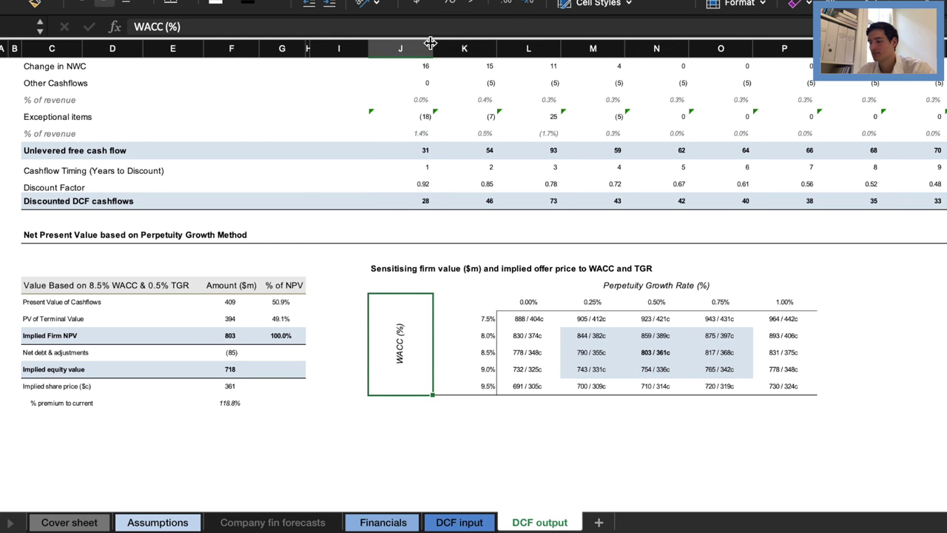
# Step: Narrow columns J–K and copy the whole sensitivity table for the slide
pyautogui.moveTo(437, 48)
pyautogui.mouseDown()
pyautogui.moveTo(394, 48)
pyautogui.moveTo(420, 48)
pyautogui.mouseUp()
pyautogui.moveTo(725, 387); pyautogui.dragTo(377, 285)
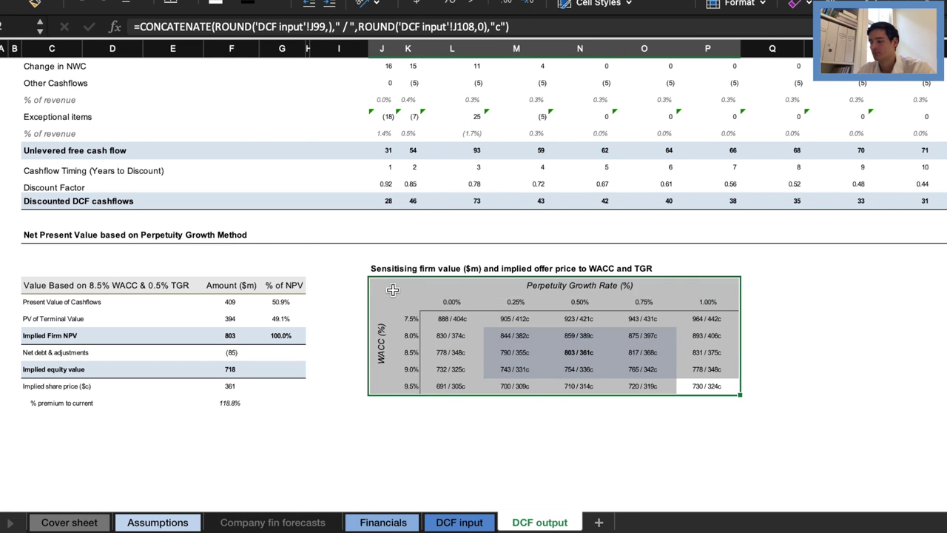
pyautogui.press('super+c')
pyautogui.press('super+Tab')
# Step: Paste the WACC/TGR sensitivity table onto the slide, keeping its Excel source formatting
pyautogui.press('super+v')
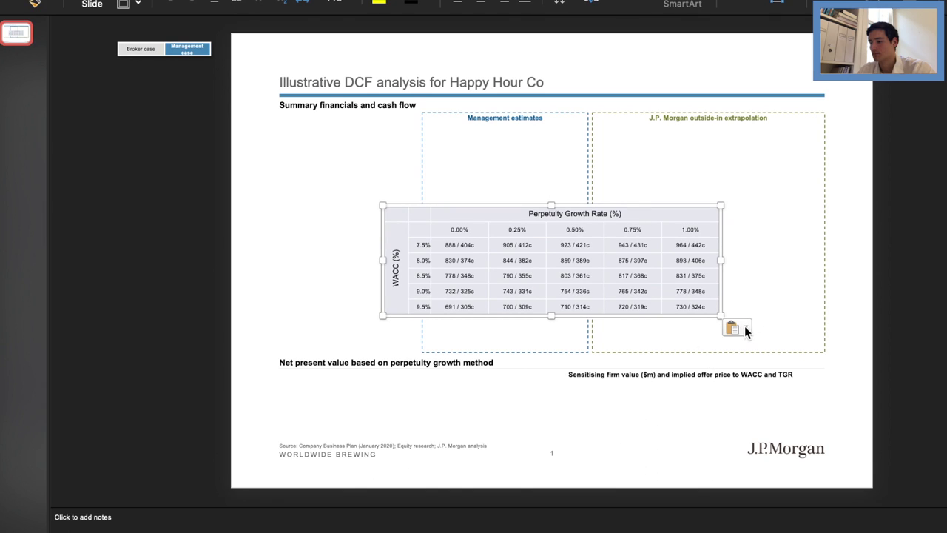
pyautogui.click(742, 327)
pyautogui.click(750, 352)
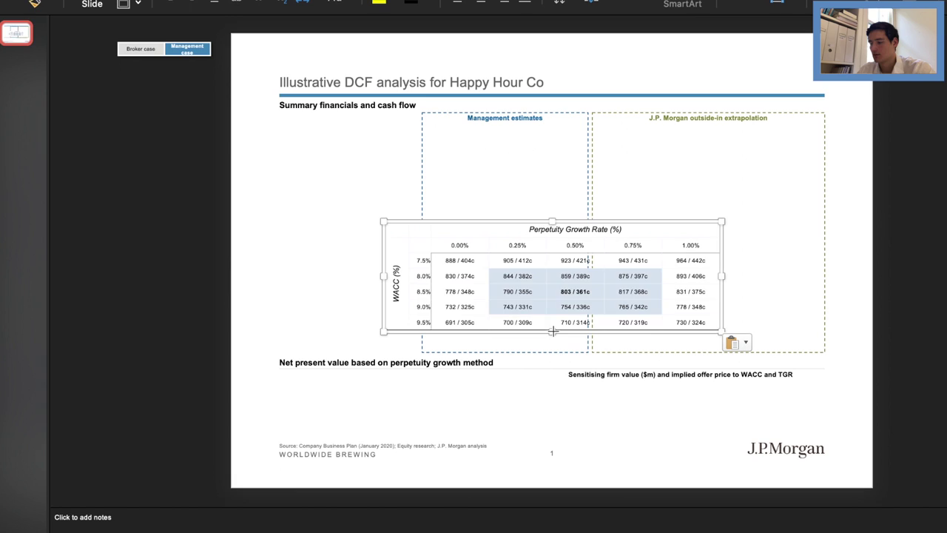
# Step: Shrink the sensitivity table and move it to the slide's bottom right under its title
pyautogui.moveTo(552, 330); pyautogui.dragTo(552, 305)
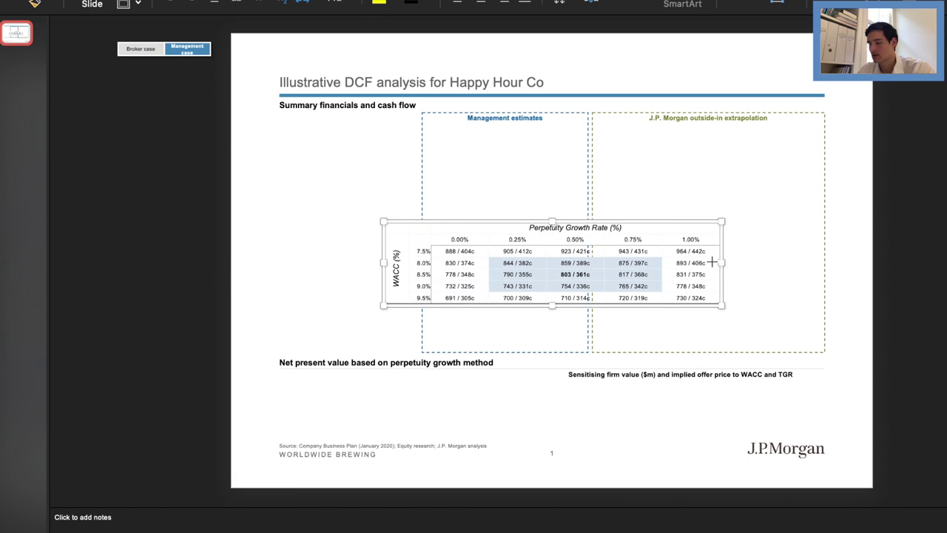
pyautogui.moveTo(711, 262); pyautogui.dragTo(669, 262)
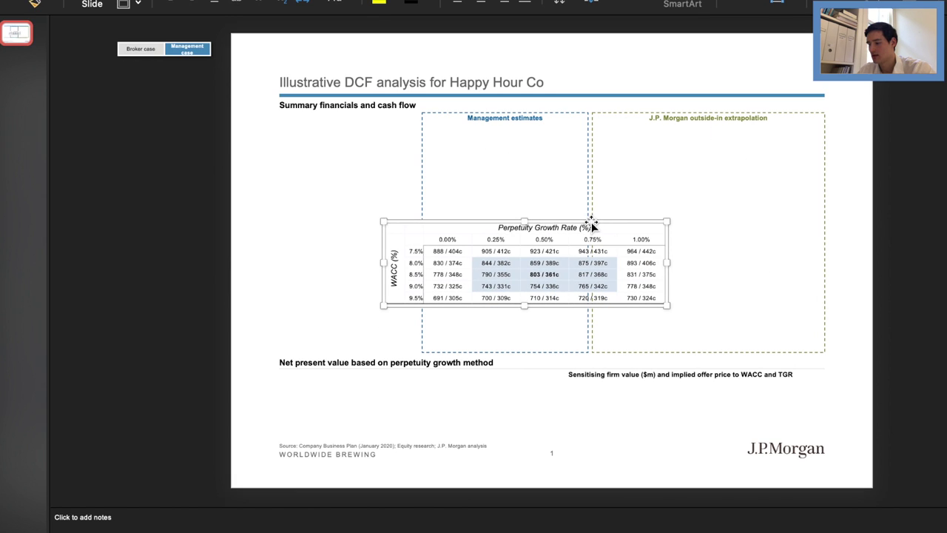
pyautogui.moveTo(592, 225); pyautogui.dragTo(769, 383)
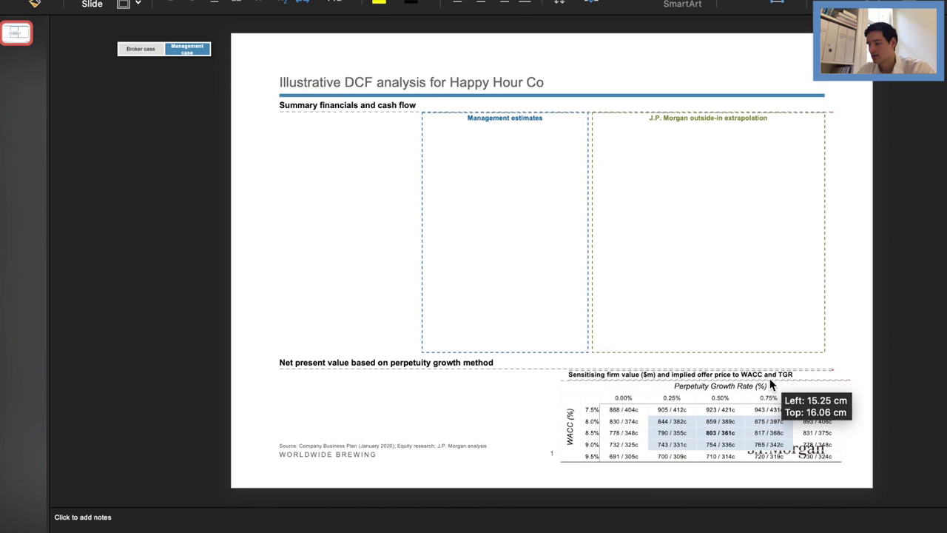
pyautogui.moveTo(770, 383); pyautogui.dragTo(779, 377)
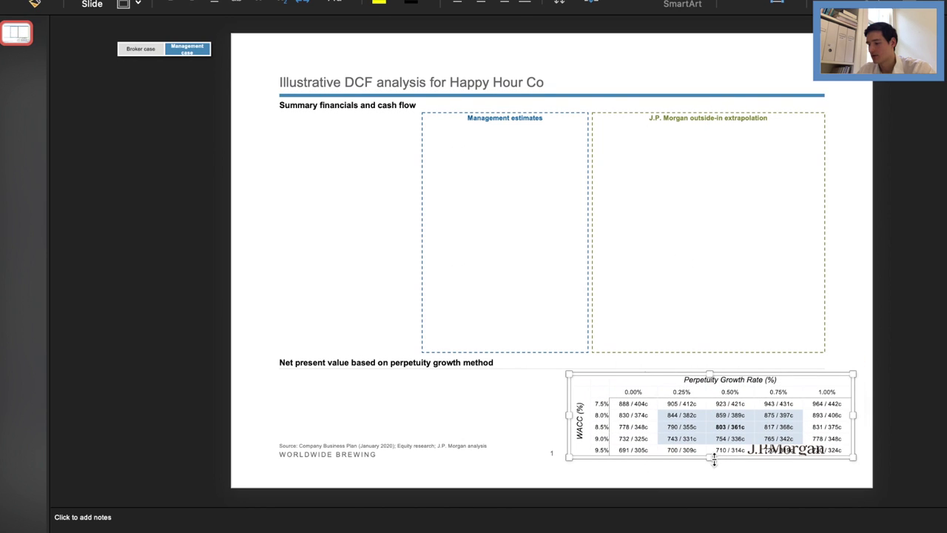
pyautogui.moveTo(710, 456); pyautogui.dragTo(709, 437)
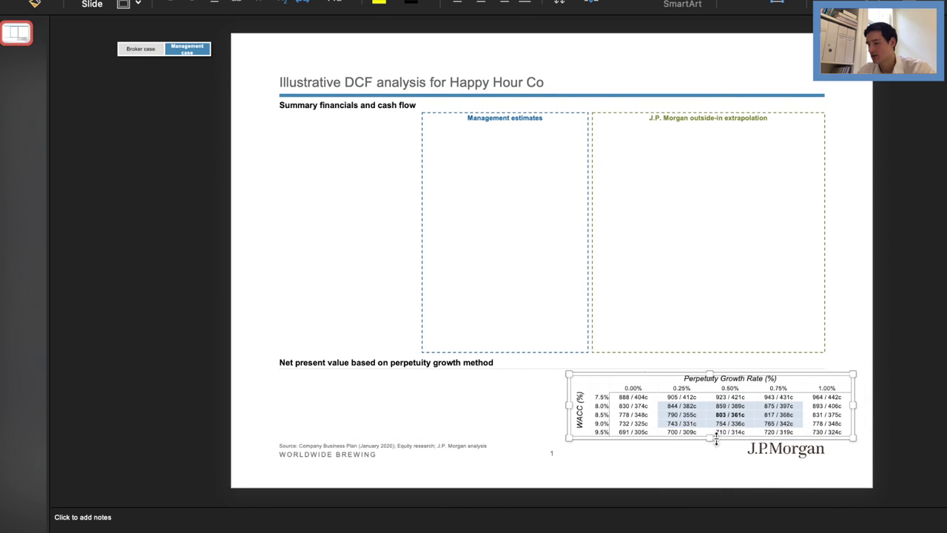
pyautogui.click(707, 457)
pyautogui.click(721, 400)
pyautogui.moveTo(761, 371); pyautogui.dragTo(750, 376)
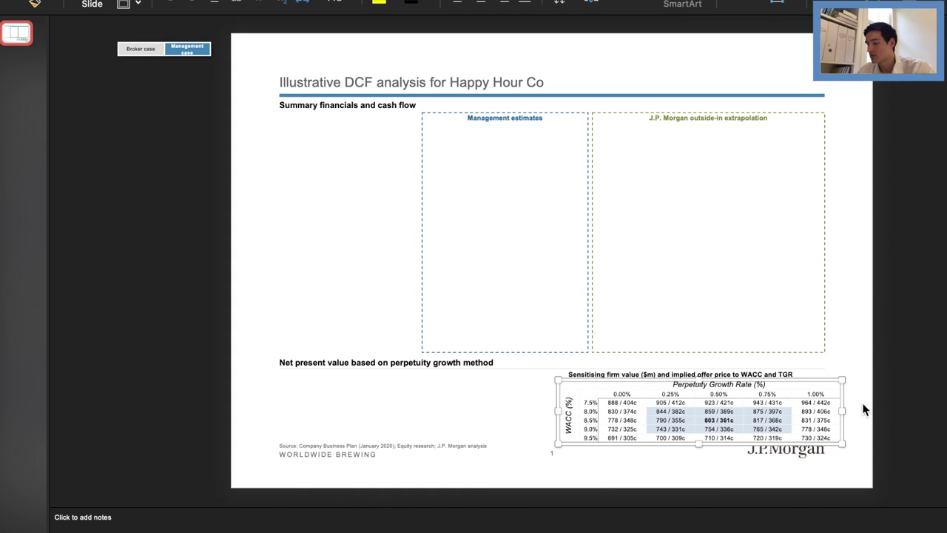
pyautogui.click(890, 409)
# Step: Adjust the table's row height and raise the 'Sensitising firm value' title slightly
pyautogui.click(805, 411)
pyautogui.moveTo(696, 447); pyautogui.dragTo(697, 433)
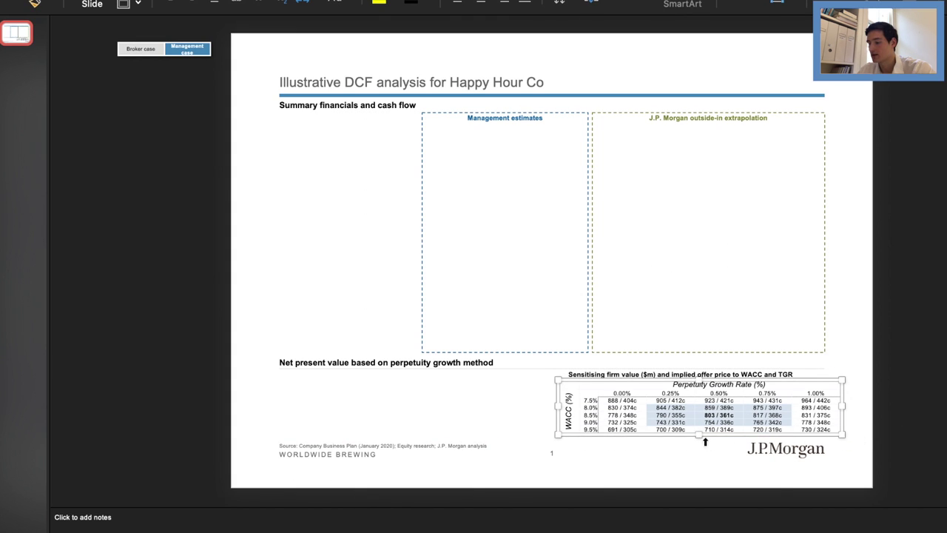
pyautogui.moveTo(698, 433); pyautogui.dragTo(699, 444)
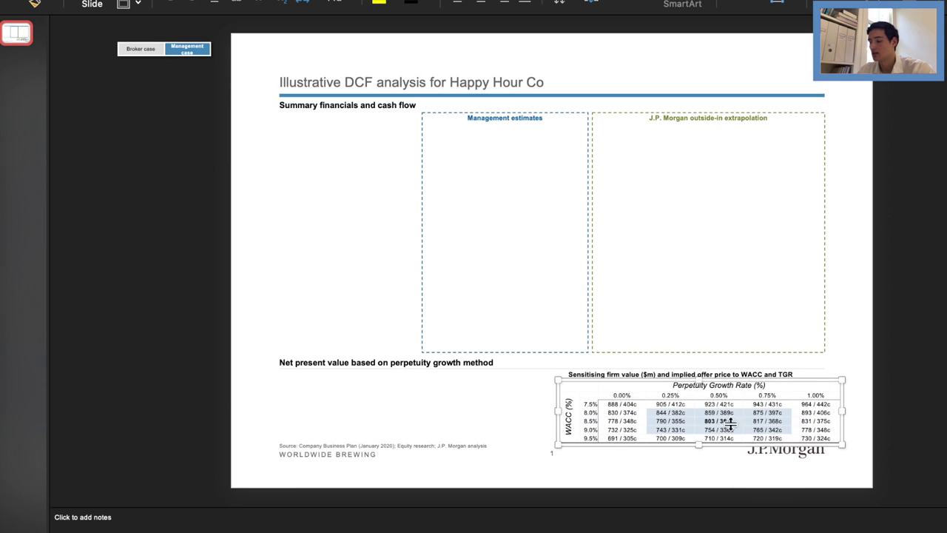
pyautogui.click(756, 367)
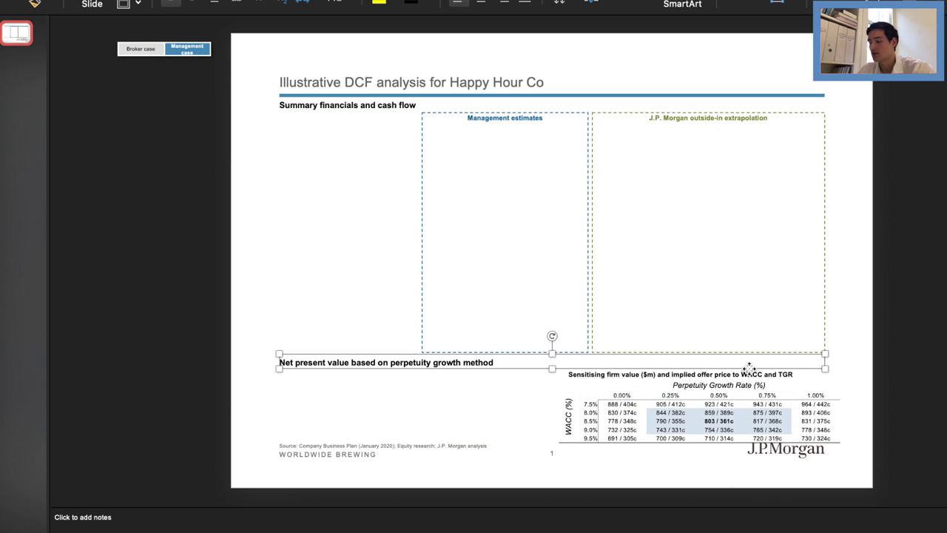
pyautogui.click(712, 371)
pyautogui.click(825, 371)
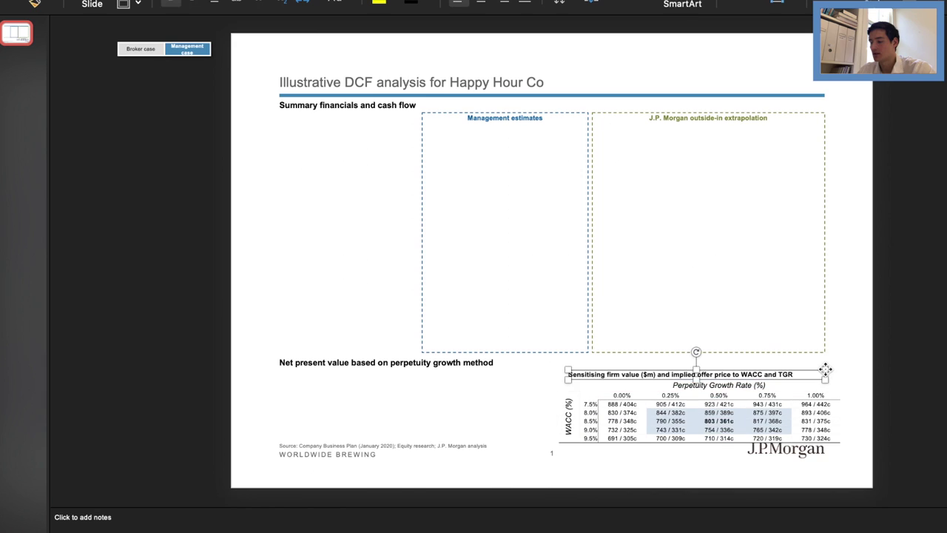
pyautogui.moveTo(735, 368); pyautogui.dragTo(734, 358)
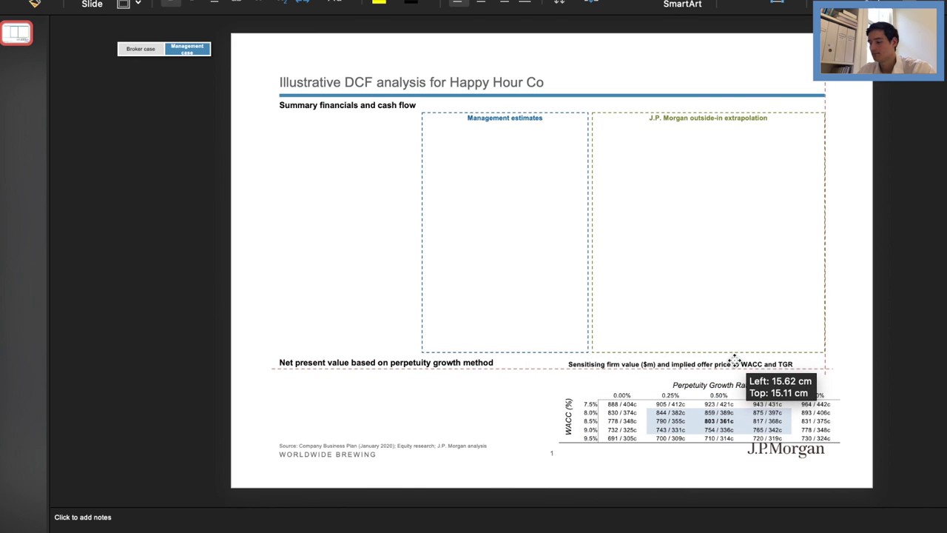
# Step: Move the sensitivity table up beneath its title and fine-tune its height
pyautogui.click(738, 382)
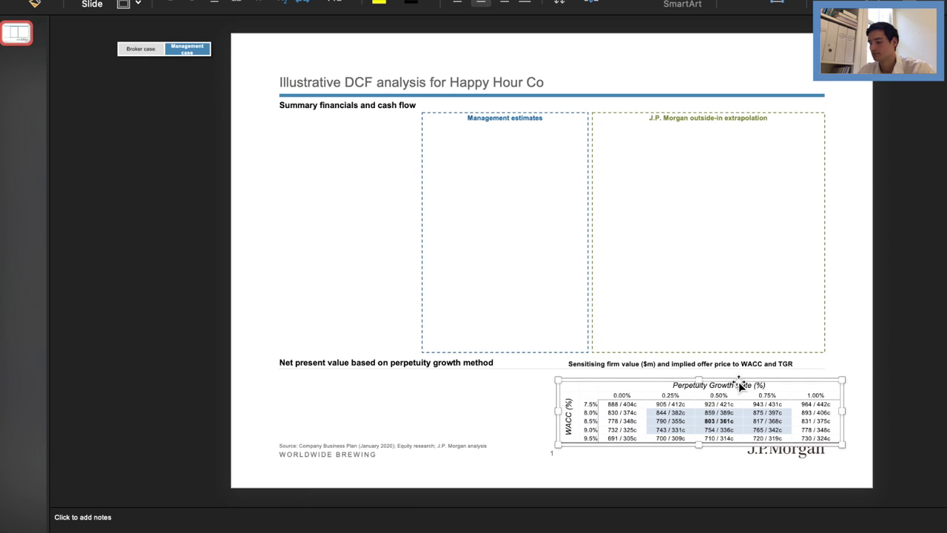
pyautogui.moveTo(738, 380); pyautogui.dragTo(739, 370)
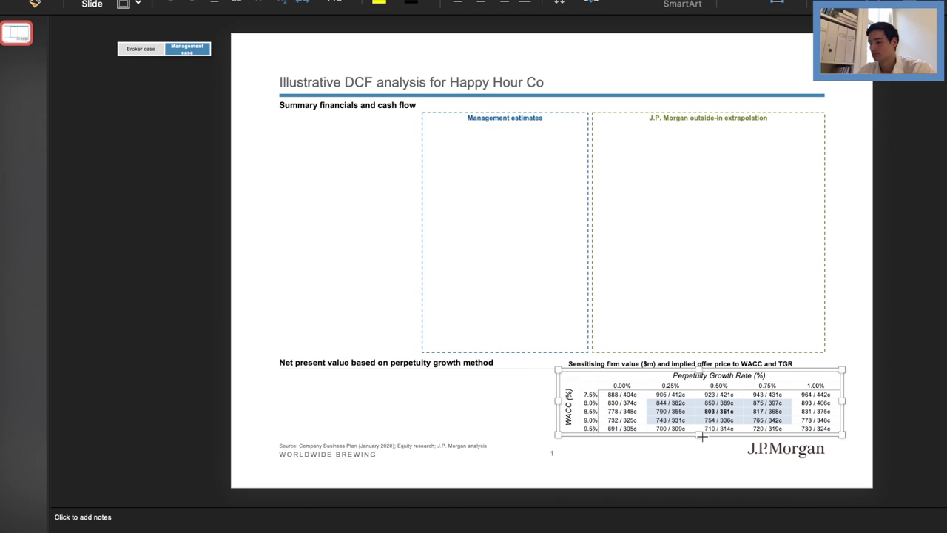
pyautogui.moveTo(702, 437); pyautogui.dragTo(699, 444)
pyautogui.click(699, 471)
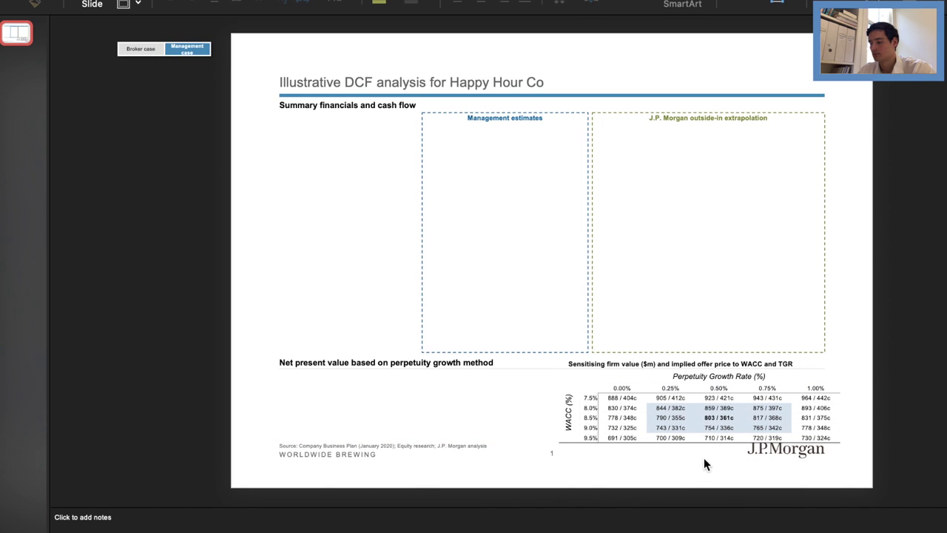
pyautogui.click(701, 438)
pyautogui.moveTo(699, 442); pyautogui.dragTo(699, 435)
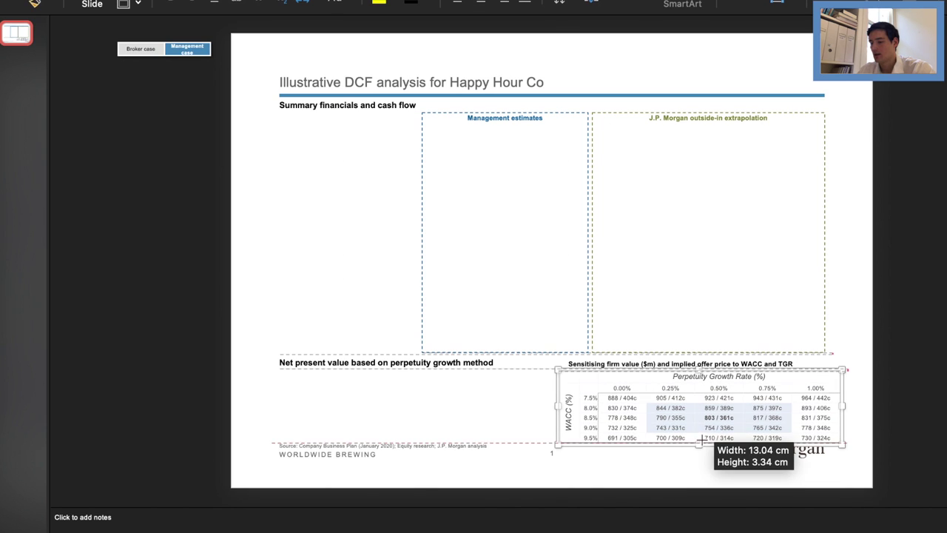
pyautogui.click(699, 469)
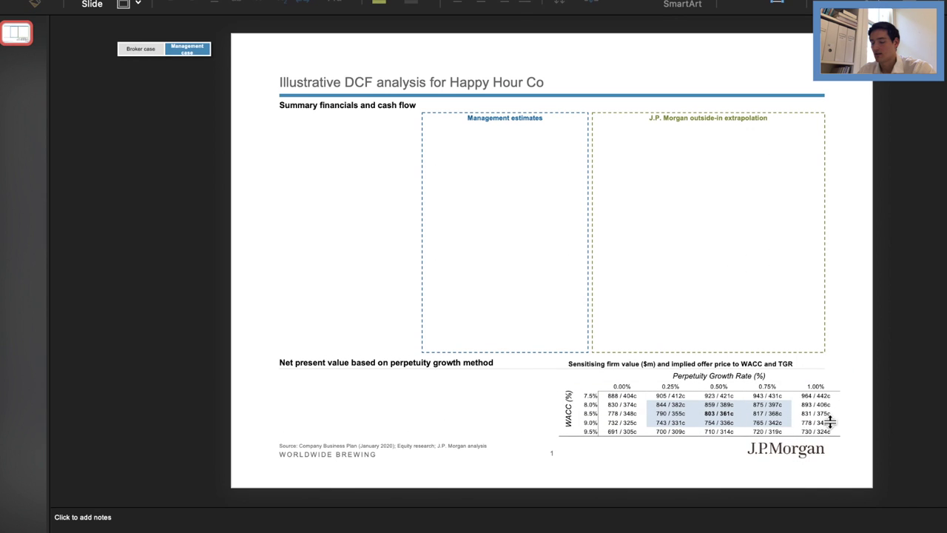
# Step: Copy the full 8.5% WACC / 0.5% TGR NPV summary table (803 firm value, 361c share price)
pyautogui.press('super+Tab')
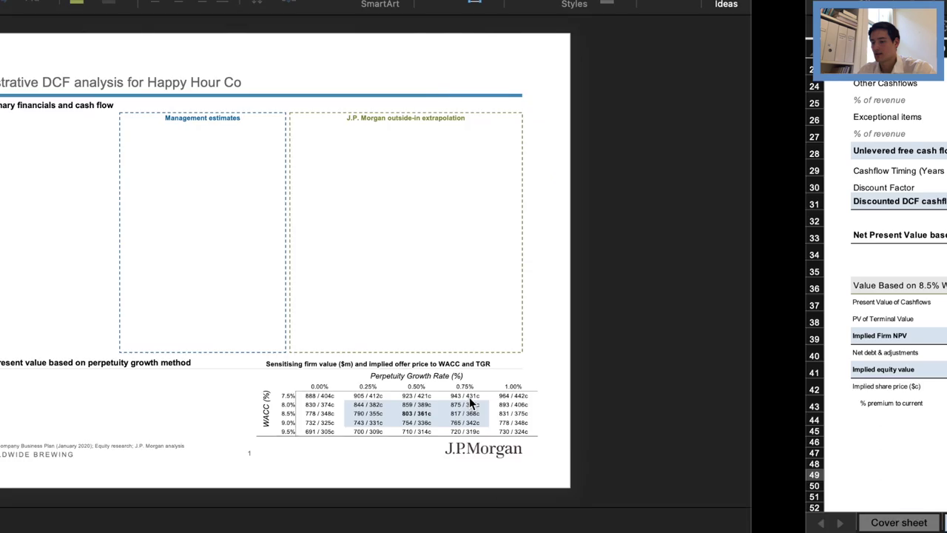
pyautogui.moveTo(260, 407); pyautogui.dragTo(50, 278)
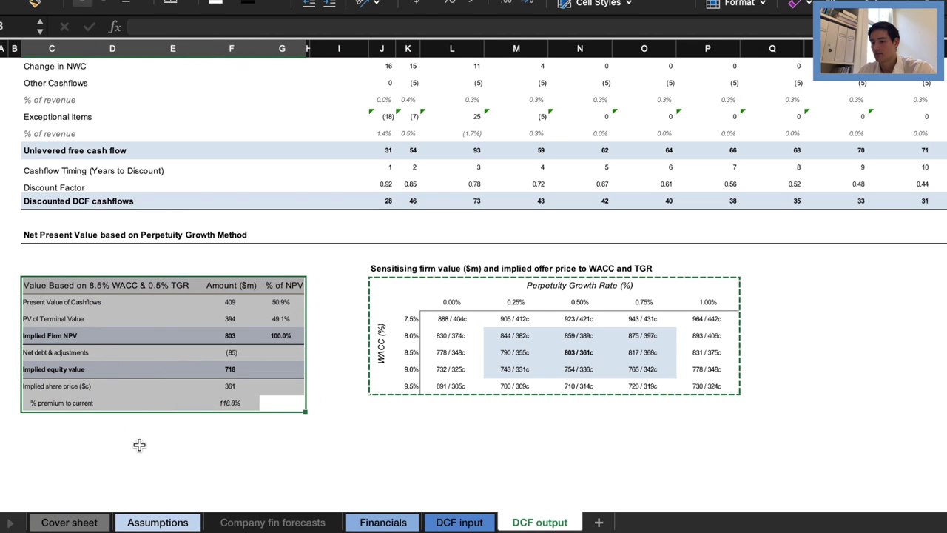
pyautogui.hotkey('ctrl', 'c')
pyautogui.click(173, 452)
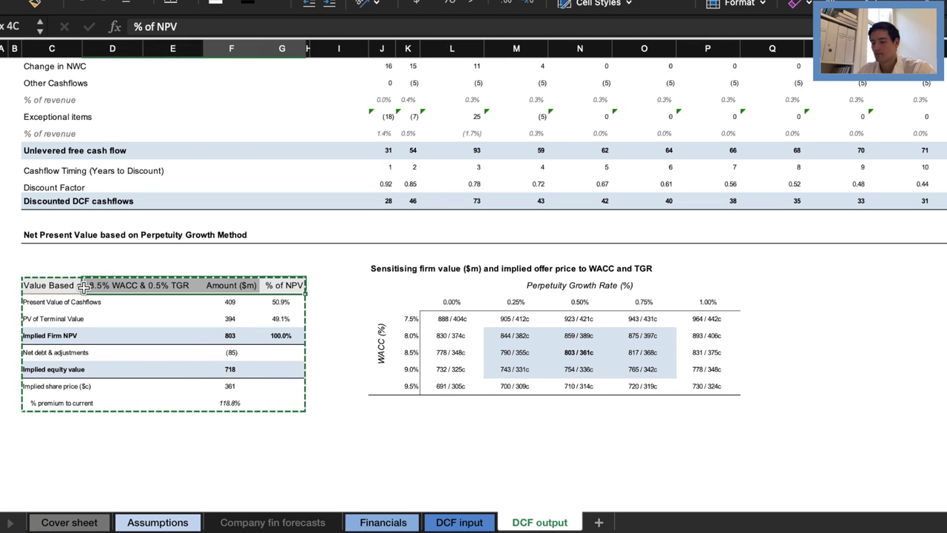
pyautogui.moveTo(84, 287); pyautogui.dragTo(80, 287)
pyautogui.click(216, 3)
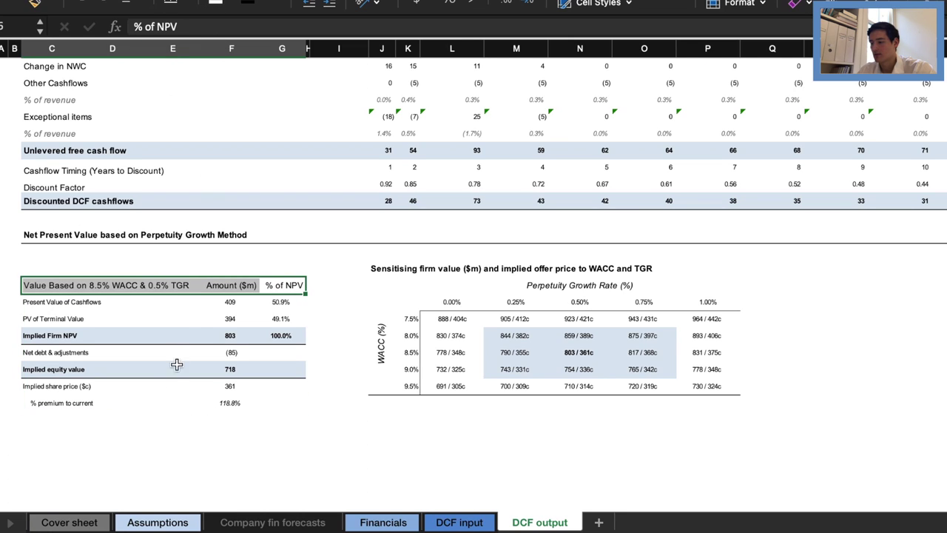
pyautogui.click(174, 449)
pyautogui.moveTo(295, 403)
pyautogui.mouseDown()
pyautogui.moveTo(114, 338)
pyautogui.moveTo(25, 281)
pyautogui.mouseUp()
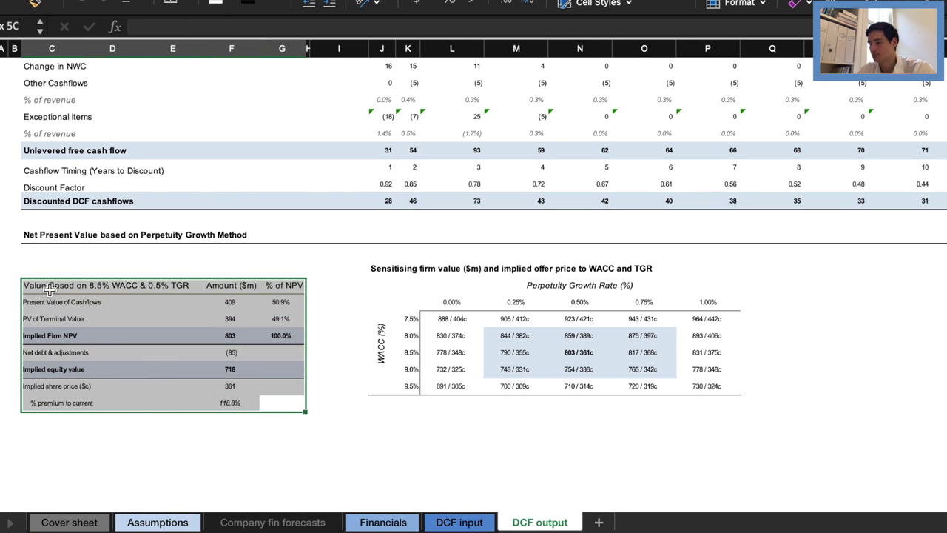
pyautogui.hotkey('ctrl', 'c')
pyautogui.click(133, 474)
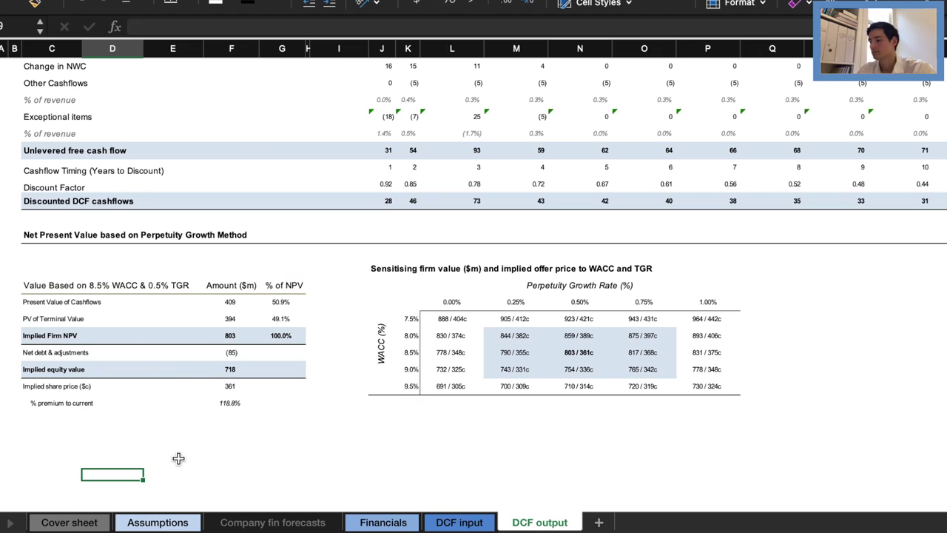
pyautogui.press('super+Tab')
# Step: Paste the NPV summary table onto the slide, keeping its Excel source formatting
pyautogui.hotkey('ctrl', 'v')
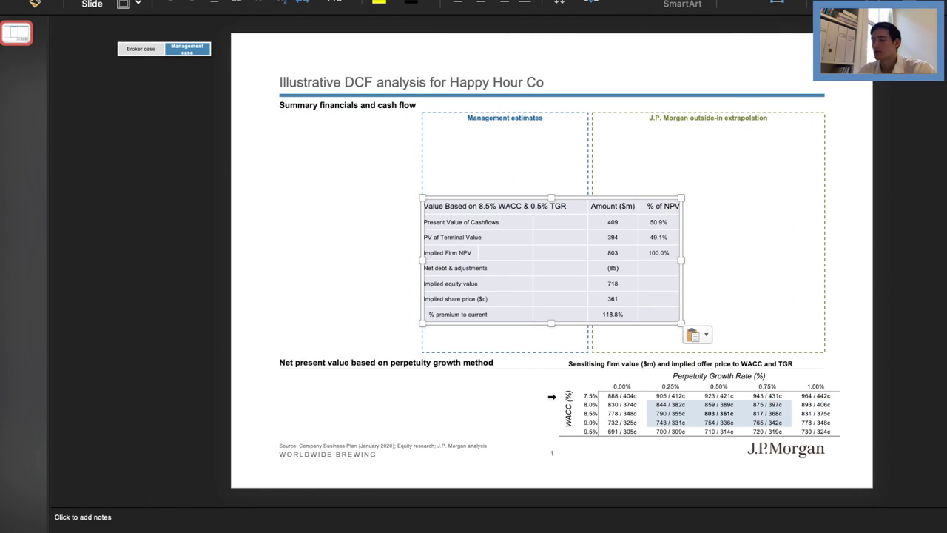
pyautogui.click(699, 335)
pyautogui.click(708, 363)
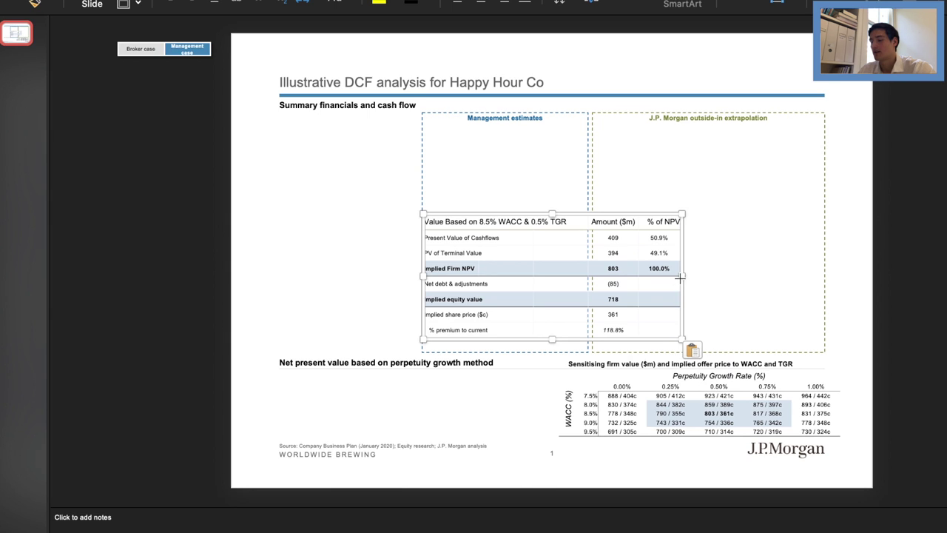
# Step: Resize the NPV table compactly and move it under the Net present value heading
pyautogui.moveTo(687, 273); pyautogui.dragTo(737, 275)
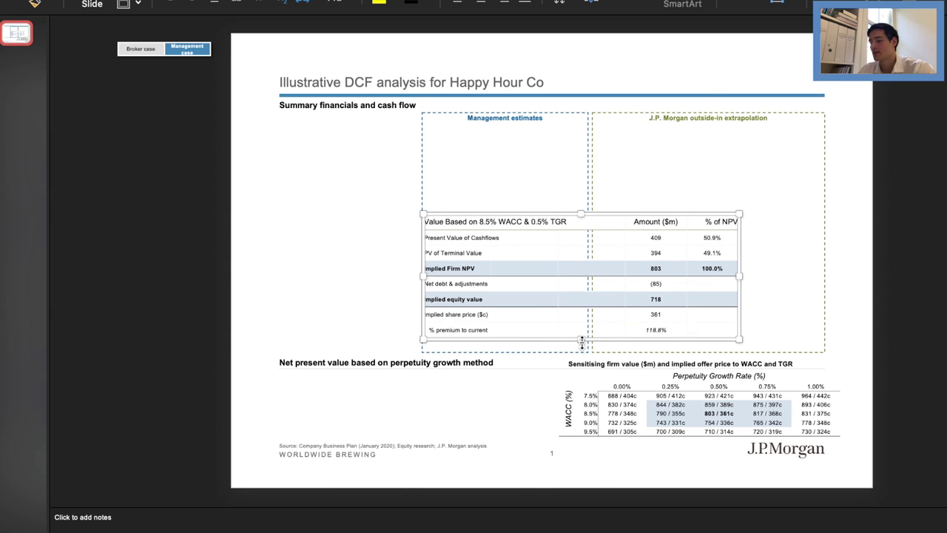
pyautogui.moveTo(581, 341); pyautogui.dragTo(581, 289)
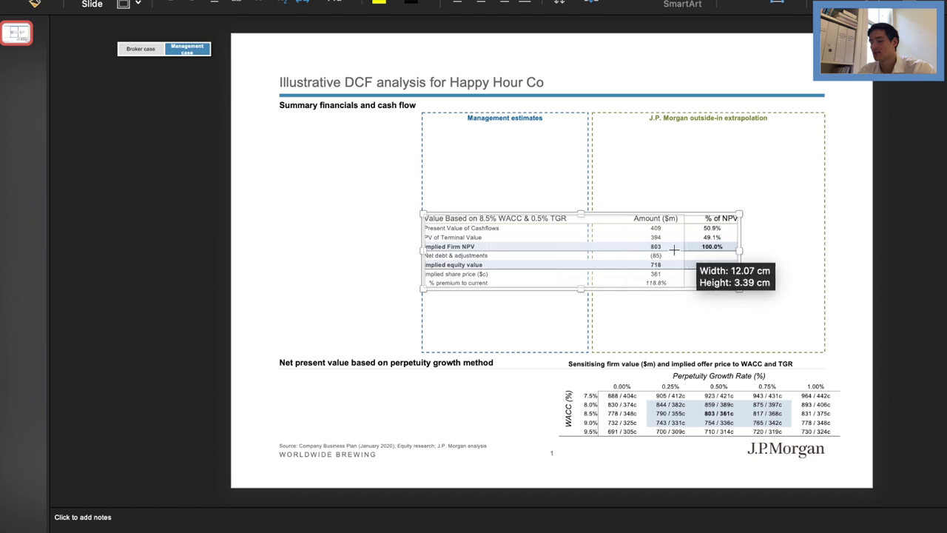
pyautogui.moveTo(674, 250)
pyautogui.mouseDown()
pyautogui.moveTo(655, 252)
pyautogui.moveTo(666, 252)
pyautogui.mouseUp()
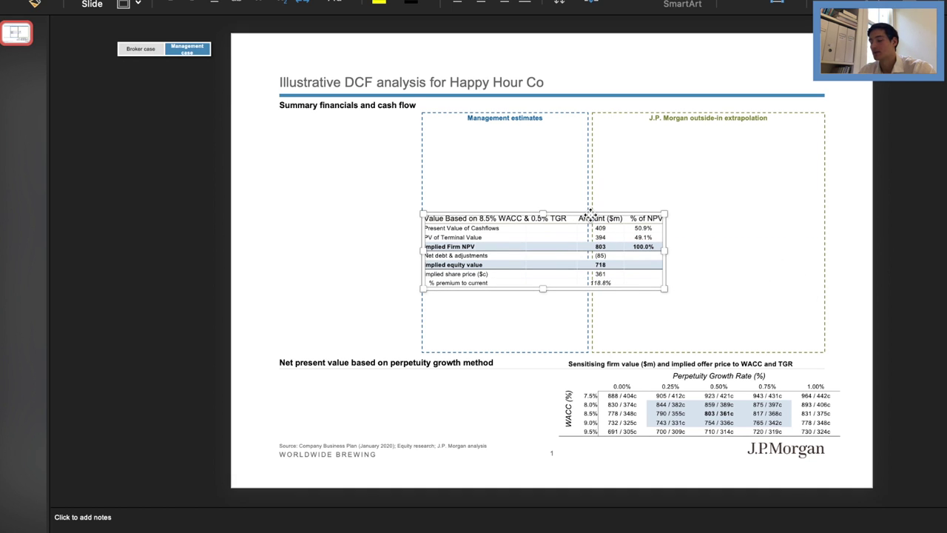
pyautogui.moveTo(589, 213)
pyautogui.mouseDown()
pyautogui.moveTo(490, 355)
pyautogui.moveTo(434, 384)
pyautogui.moveTo(446, 372)
pyautogui.moveTo(445, 389)
pyautogui.moveTo(444, 369)
pyautogui.mouseUp()
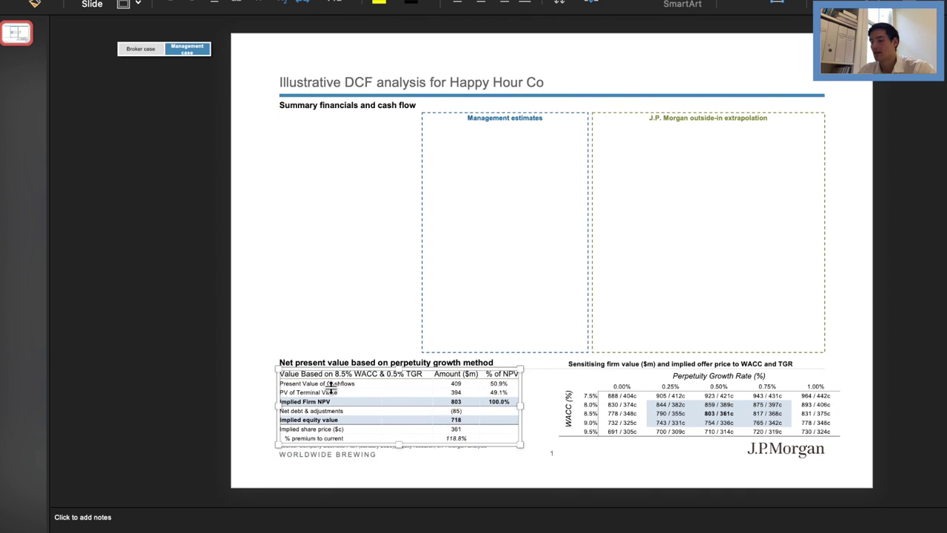
pyautogui.click(252, 400)
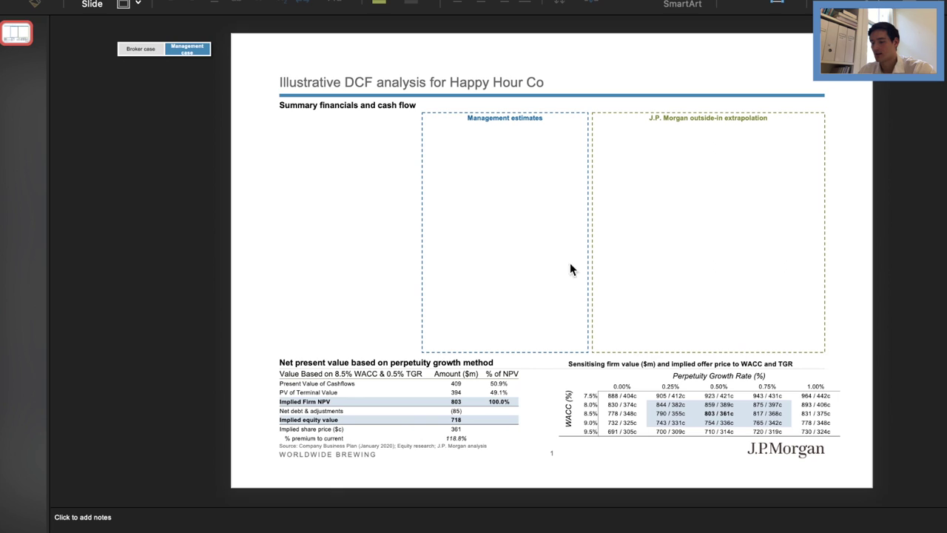
pyautogui.click(406, 394)
pyautogui.moveTo(397, 444); pyautogui.dragTo(397, 429)
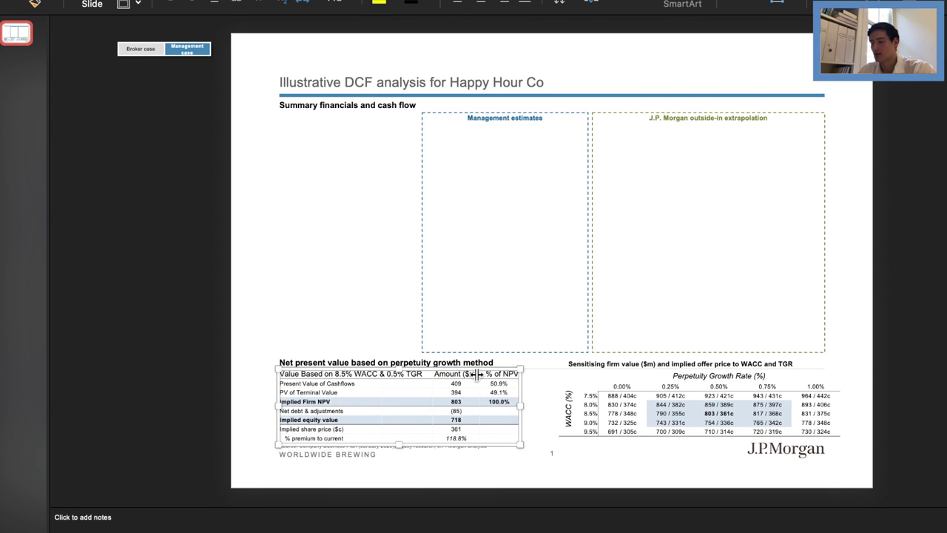
pyautogui.moveTo(492, 436); pyautogui.dragTo(305, 380)
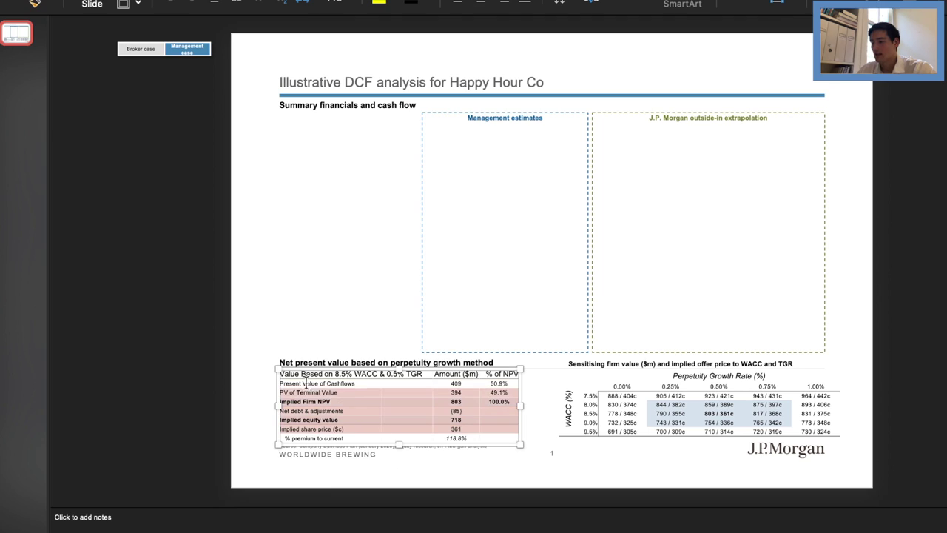
pyautogui.click(251, 393)
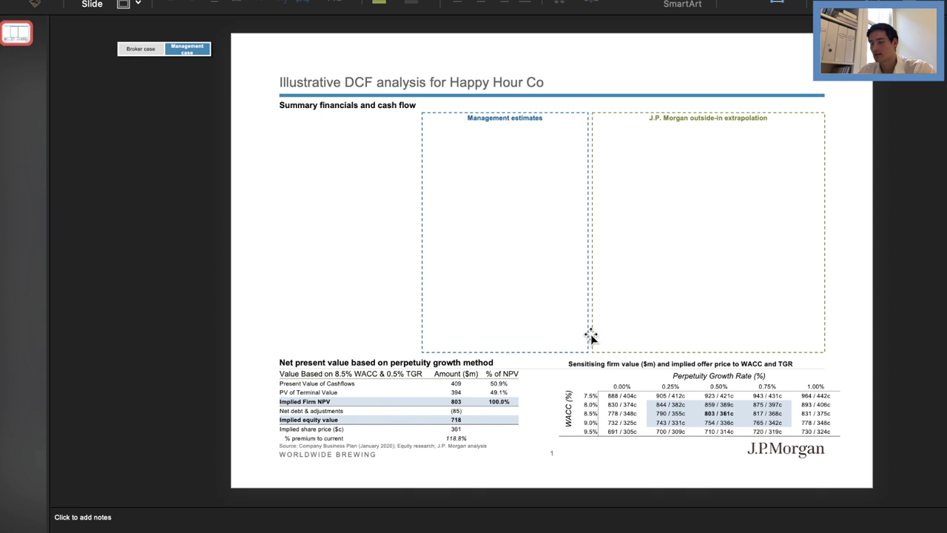
# Step: Scroll up the DCF output sheet to the summary financials rows and begin selecting them
pyautogui.hotkey('ctrl', 'Right')
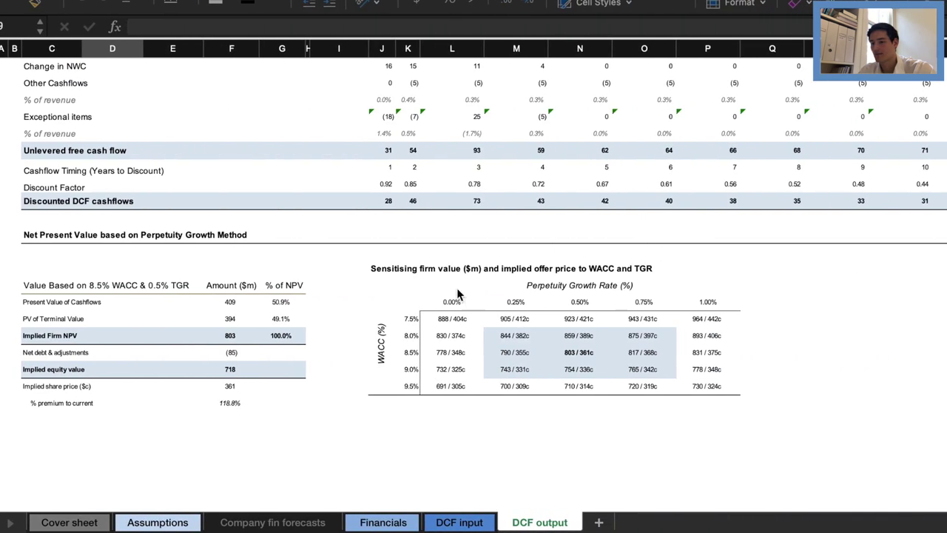
pyautogui.scroll(2, 432, 300)
pyautogui.scroll(2, 433, 300)
pyautogui.scroll(3, 433, 300)
pyautogui.scroll(1, 432, 300)
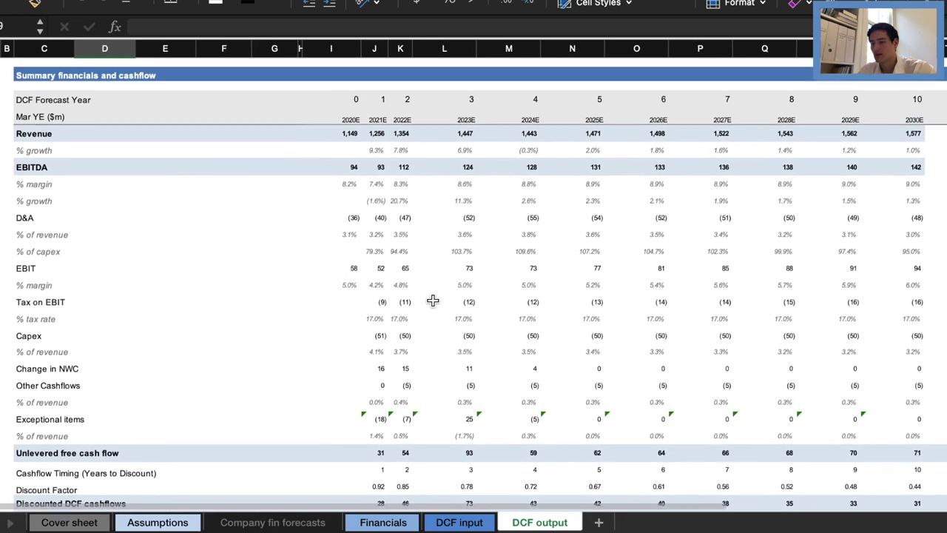
pyautogui.scroll(-1, 423, 286)
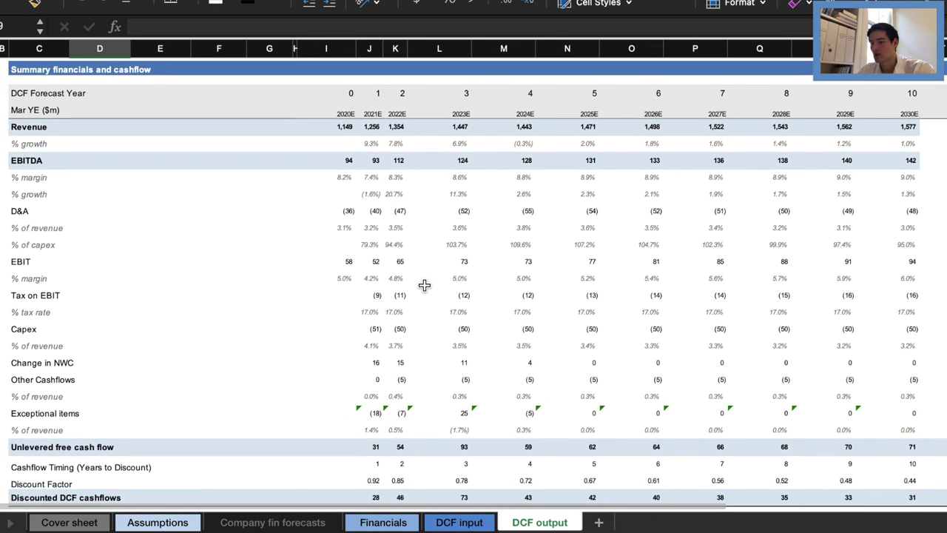
pyautogui.moveTo(94, 92); pyautogui.dragTo(944, 126)
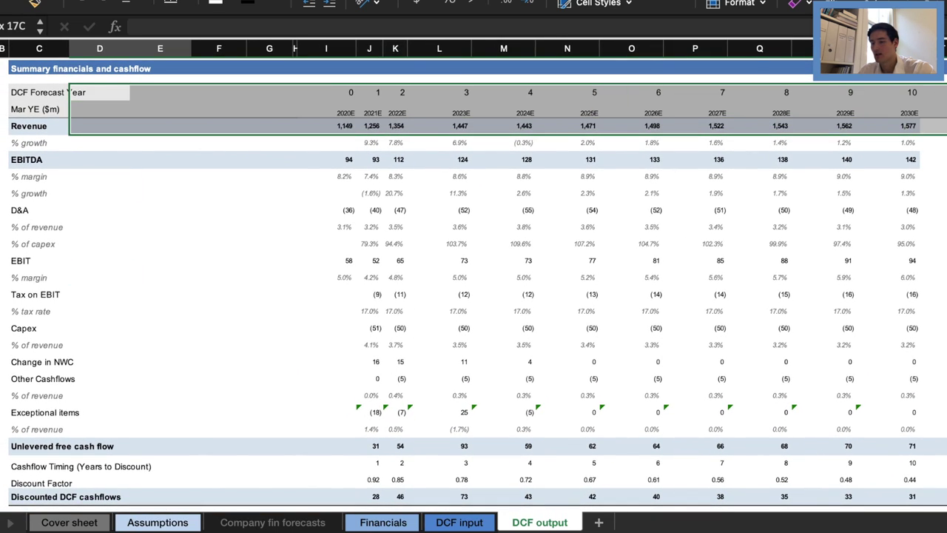
pyautogui.click(942, 111)
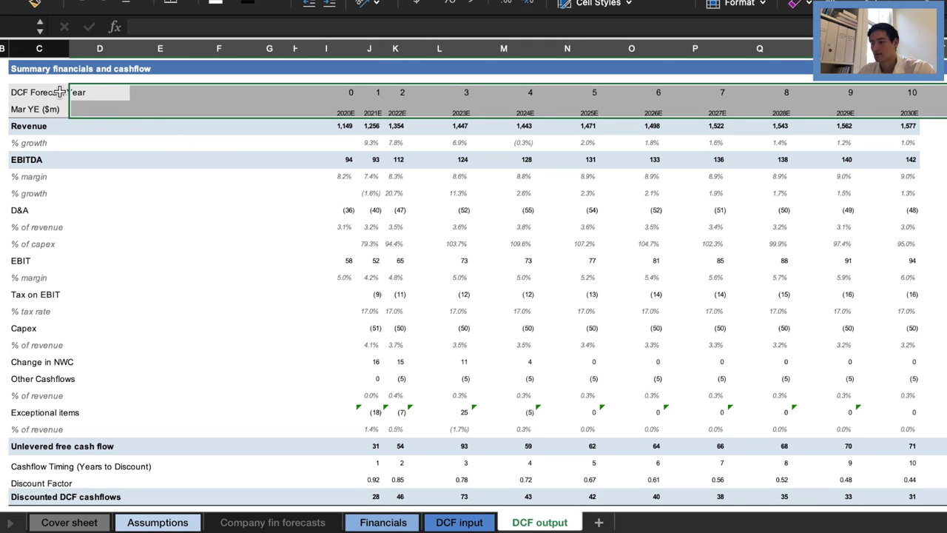
pyautogui.moveTo(61, 92)
pyautogui.mouseDown()
pyautogui.moveTo(945, 146)
pyautogui.moveTo(945, 111)
pyautogui.mouseUp()
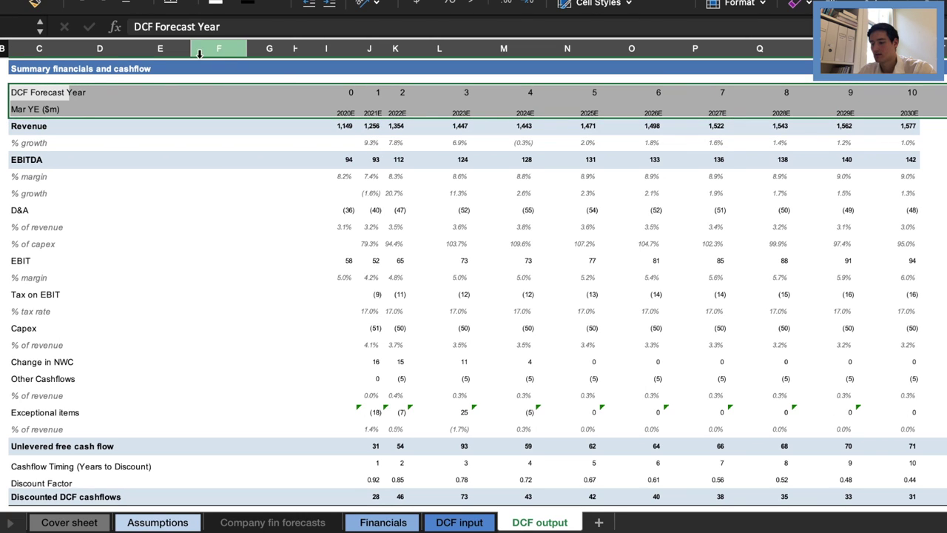
pyautogui.click(214, 2)
# Step: Copy the block from DCF Forecast Year through Discounted DCF cashflows across to column R
pyautogui.click(33, 193)
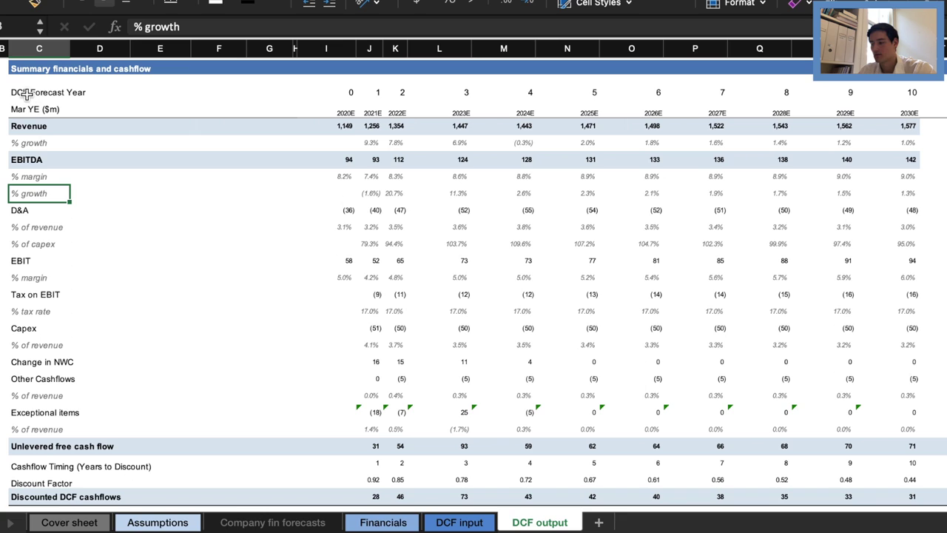
pyautogui.click(26, 92)
pyautogui.moveTo(26, 92); pyautogui.dragTo(816, 520)
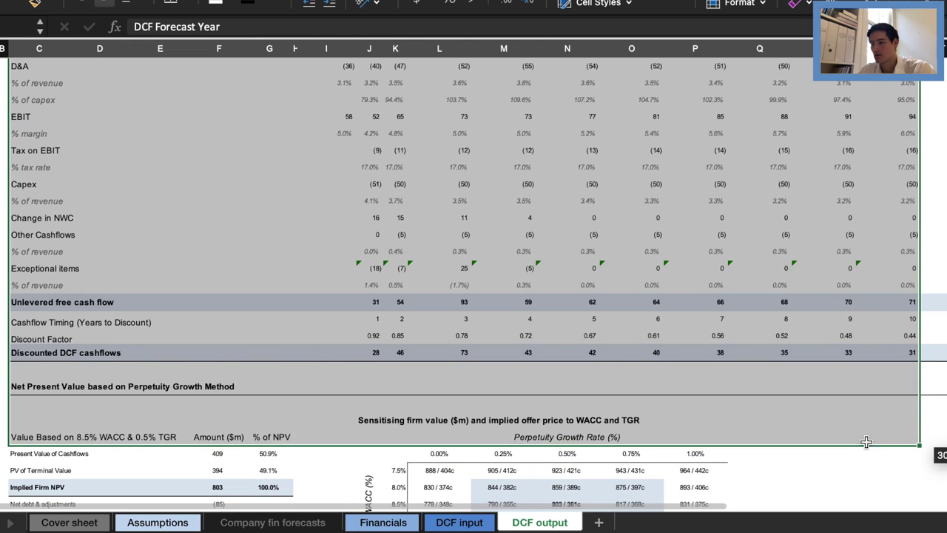
pyautogui.moveTo(816, 520)
pyautogui.mouseDown()
pyautogui.moveTo(857, 363)
pyautogui.moveTo(931, 352)
pyautogui.mouseUp()
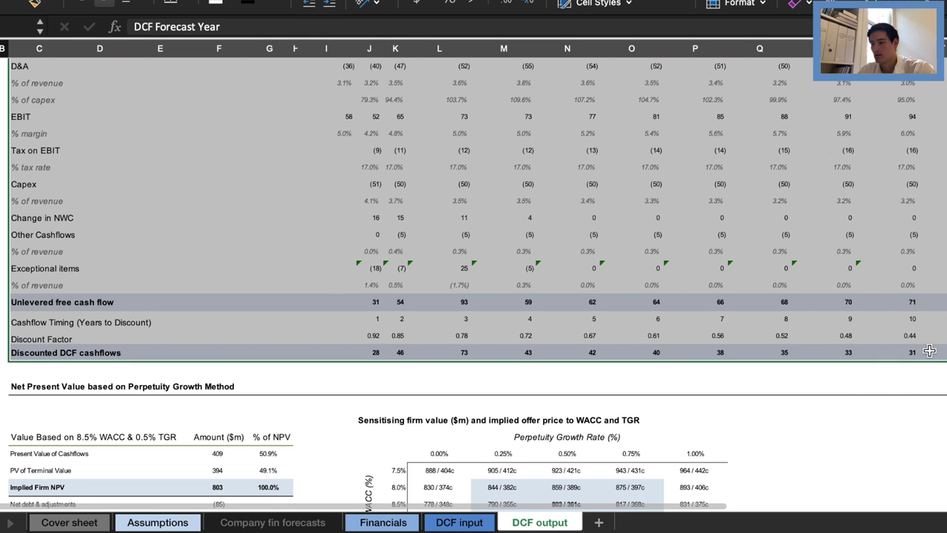
pyautogui.hotkey('ctrl', 'c')
pyautogui.scroll(5, 908, 249)
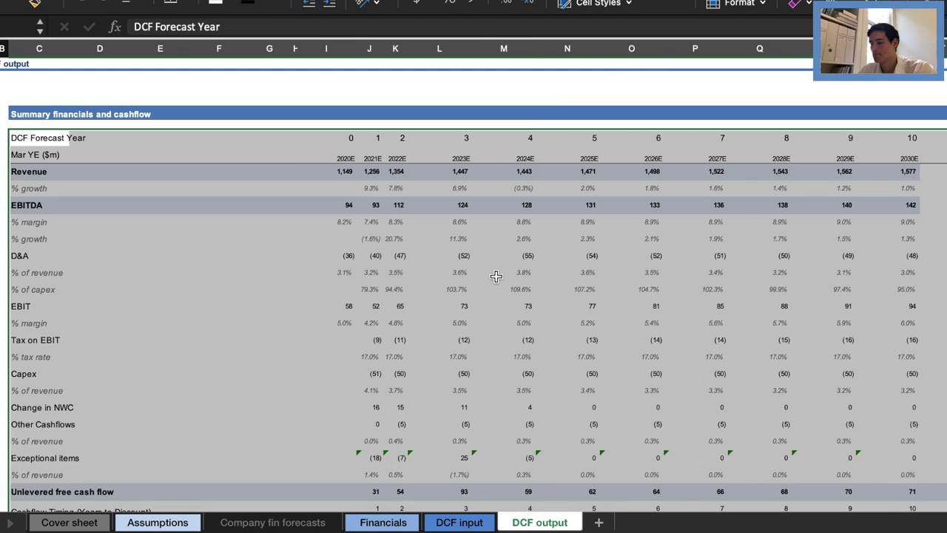
pyautogui.press('super+Tab')
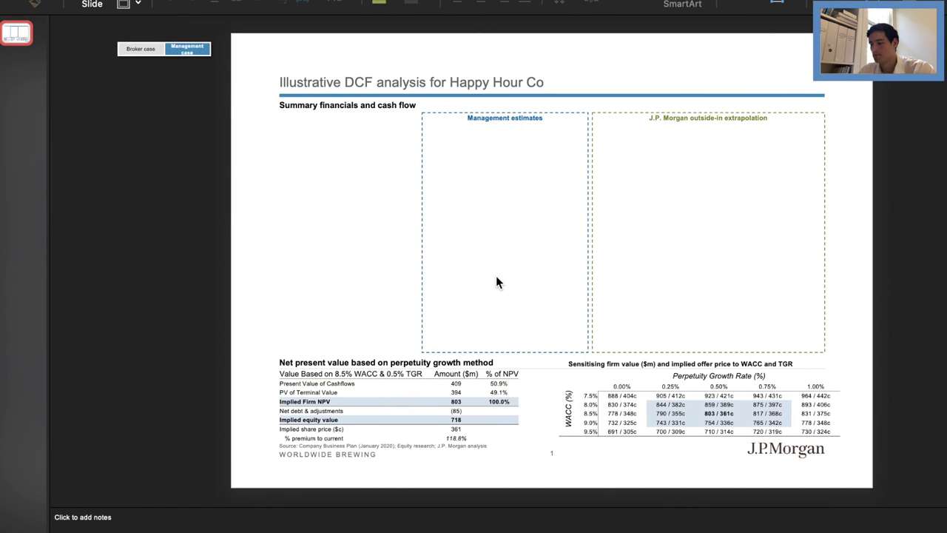
# Step: Paste the summary financials table with source formatting and move it into the dashed estimate boxes
pyautogui.hotkey('ctrl', 'v')
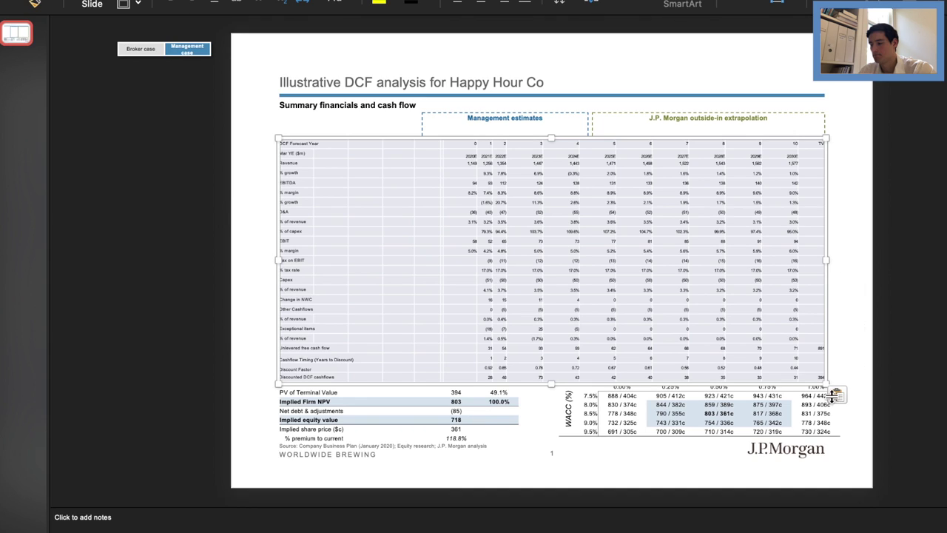
pyautogui.click(836, 394)
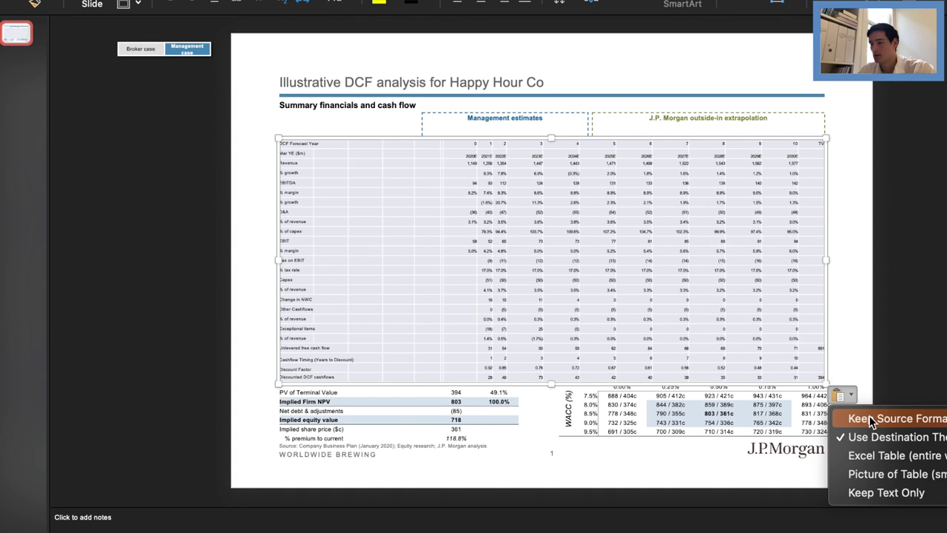
pyautogui.click(872, 419)
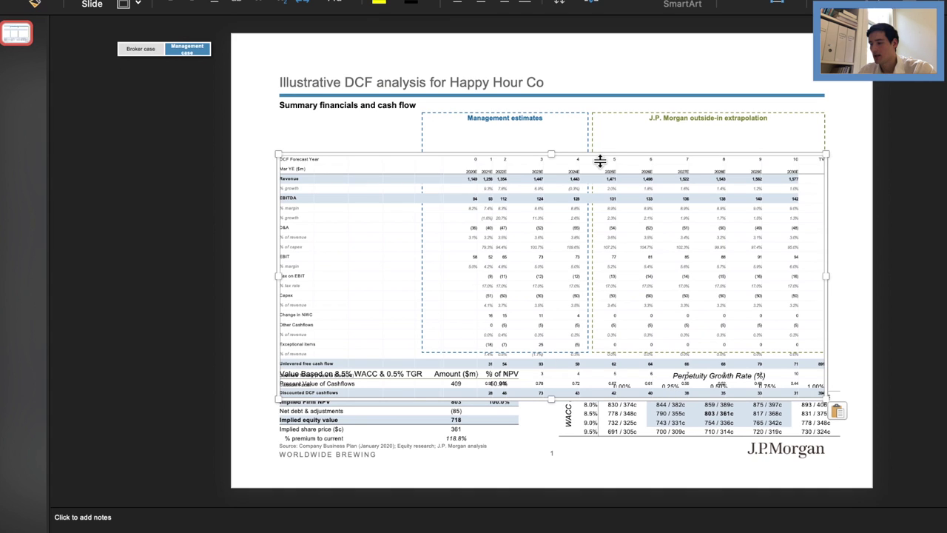
pyautogui.moveTo(599, 153); pyautogui.dragTo(588, 119)
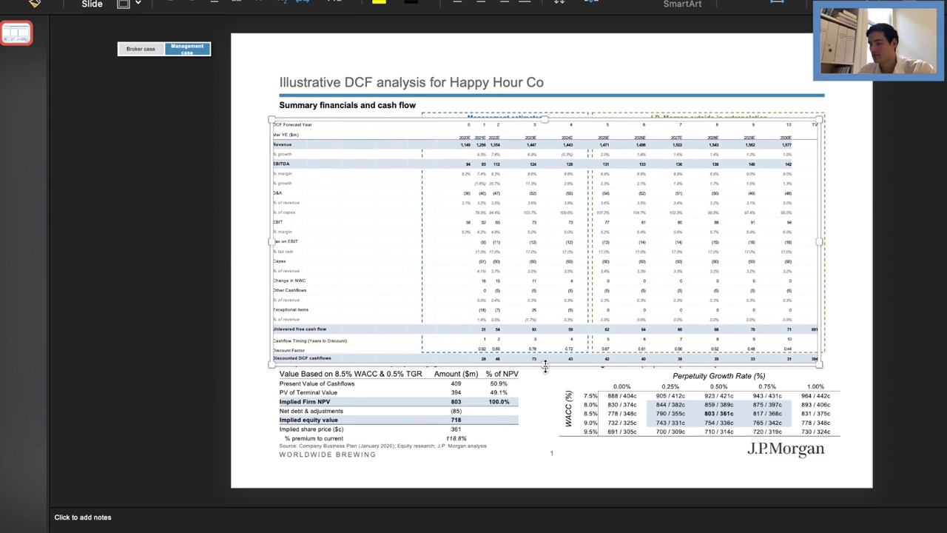
pyautogui.click(922, 225)
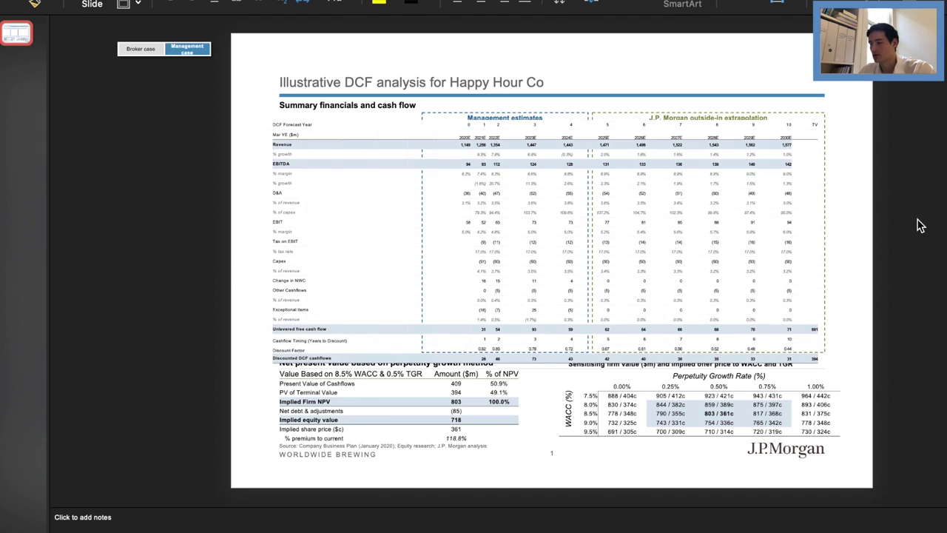
# Step: Adjust the summary financials table's height from its bottom edge to fit the boxes
pyautogui.click(640, 255)
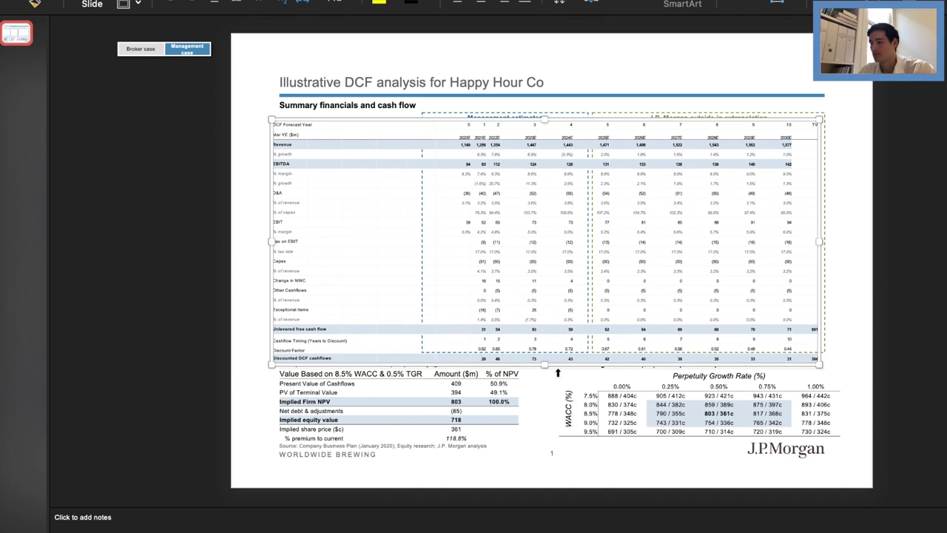
pyautogui.moveTo(545, 363); pyautogui.dragTo(545, 344)
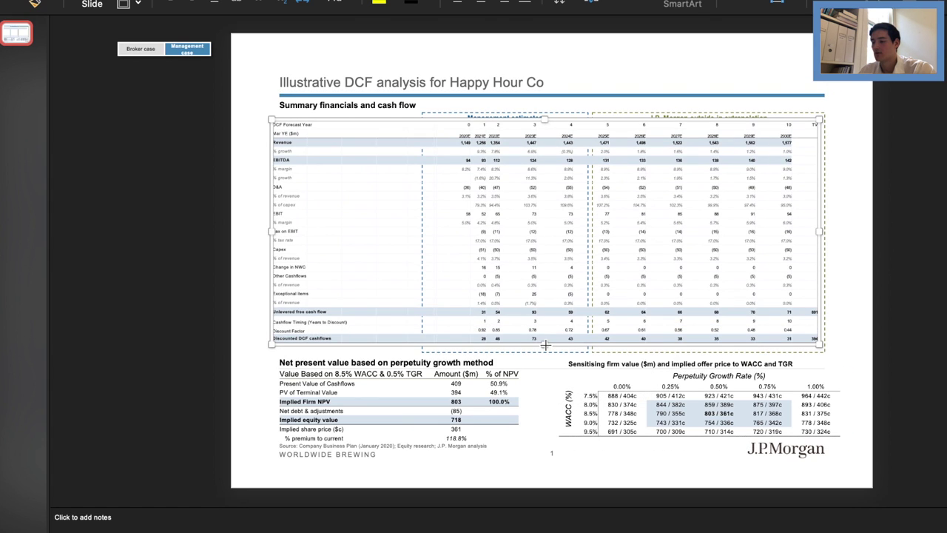
pyautogui.click(895, 246)
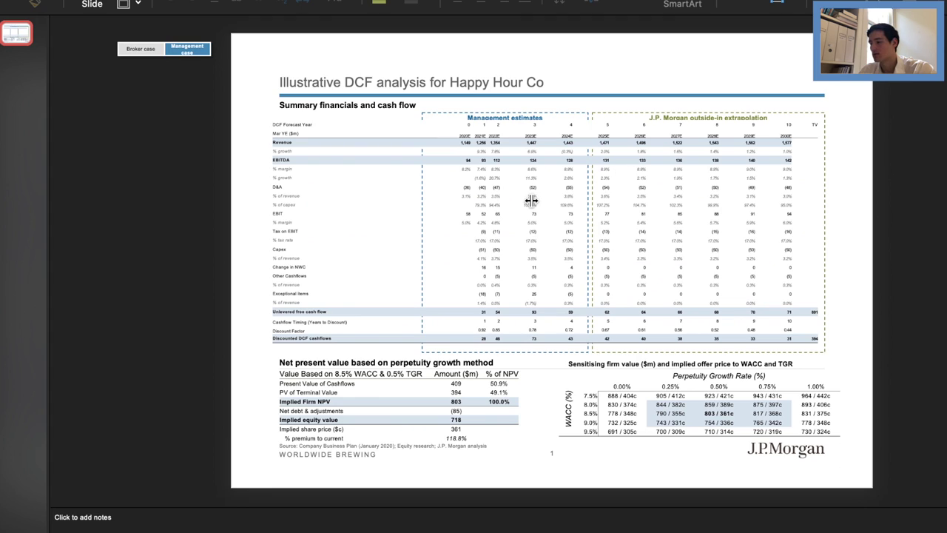
pyautogui.click(596, 294)
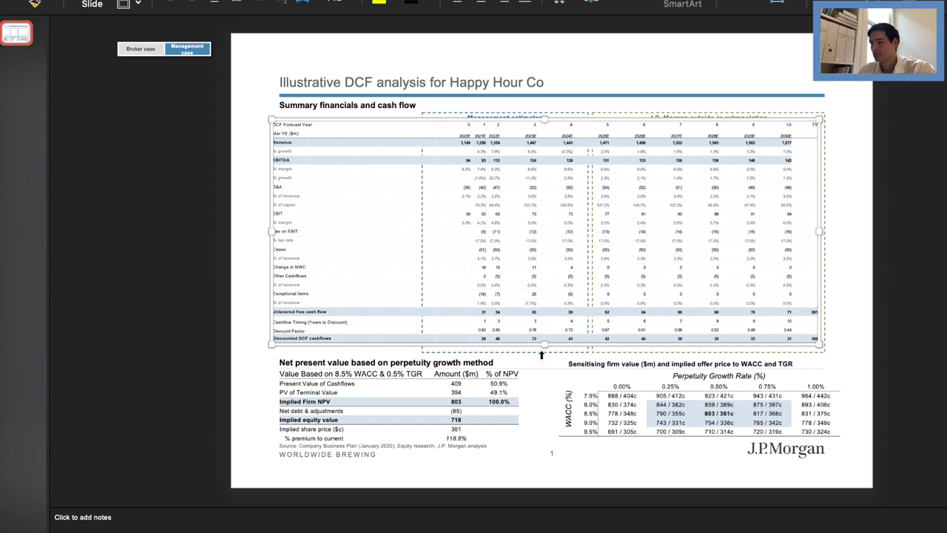
pyautogui.moveTo(541, 345); pyautogui.dragTo(541, 352)
pyautogui.click(871, 217)
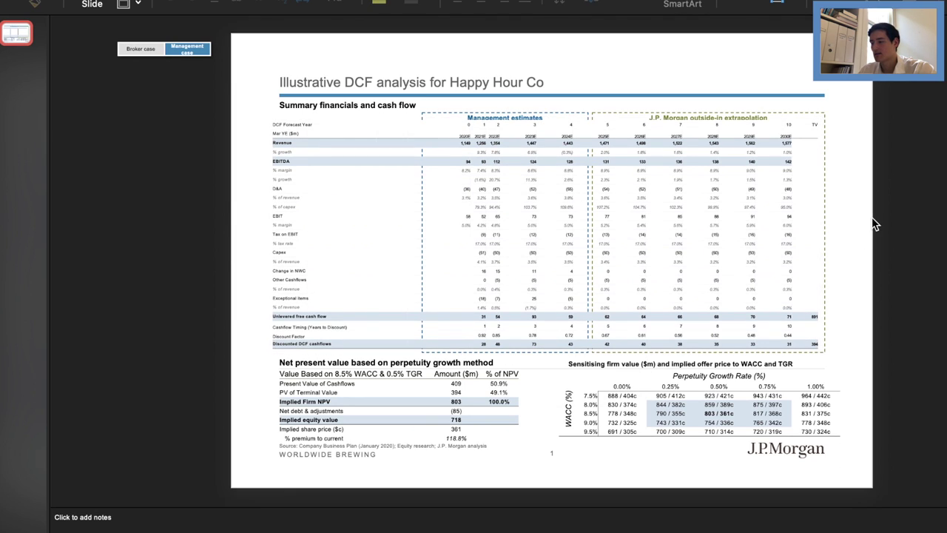
# Step: Trim the table from its top edge and nudge it slightly higher into alignment with the boxes
pyautogui.click(617, 154)
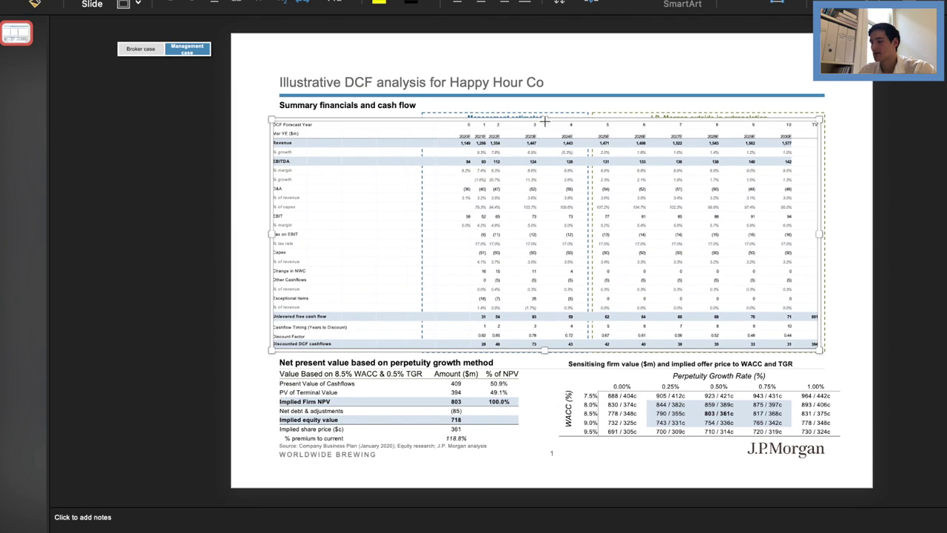
pyautogui.moveTo(545, 124); pyautogui.dragTo(546, 126)
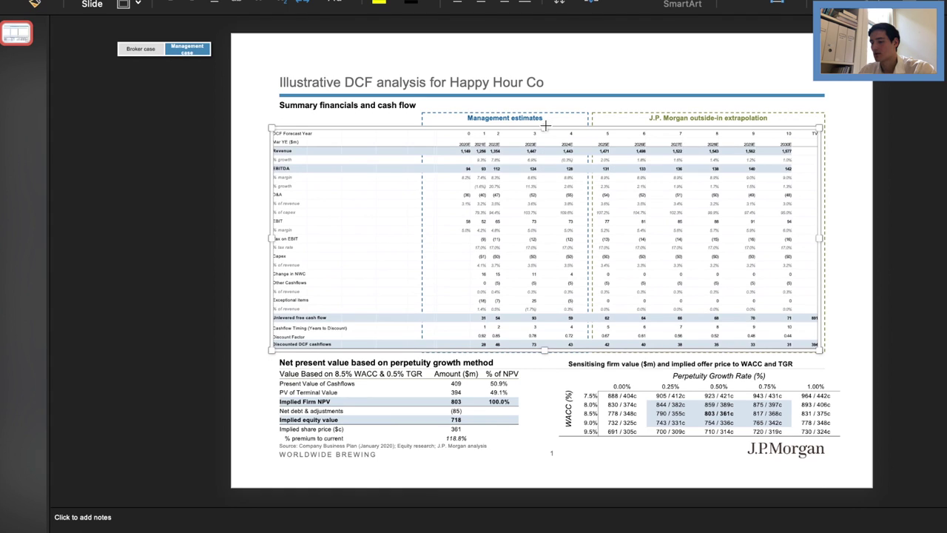
pyautogui.click(874, 165)
pyautogui.click(661, 210)
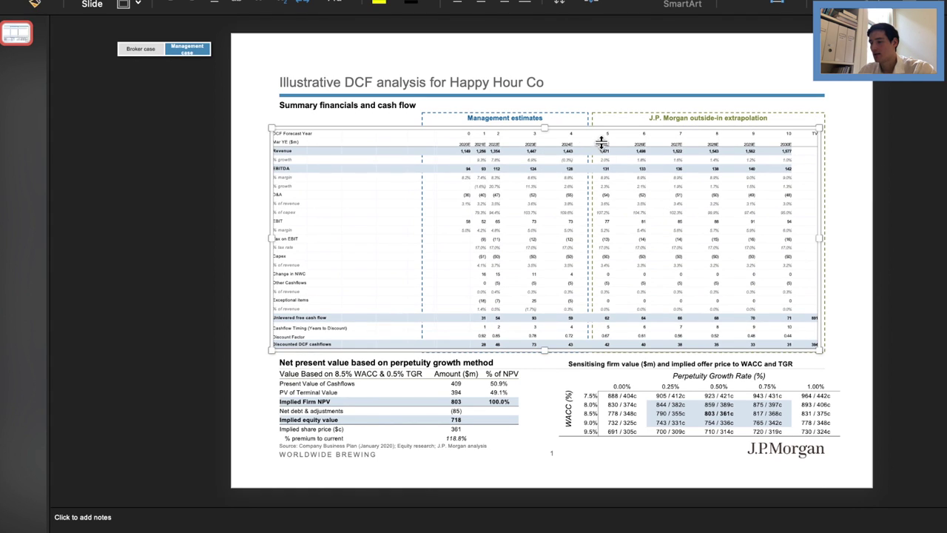
pyautogui.moveTo(588, 128); pyautogui.dragTo(591, 128)
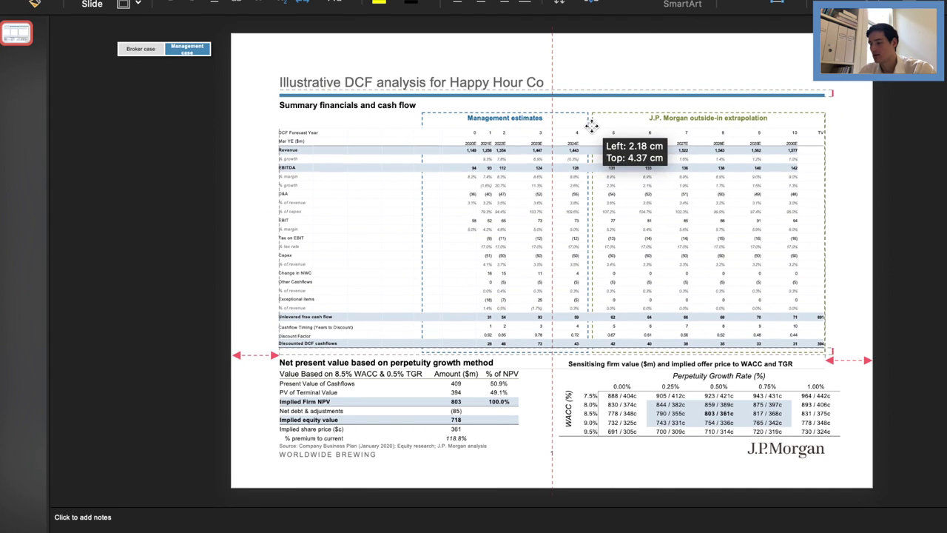
pyautogui.moveTo(591, 127); pyautogui.dragTo(590, 123)
pyautogui.click(899, 155)
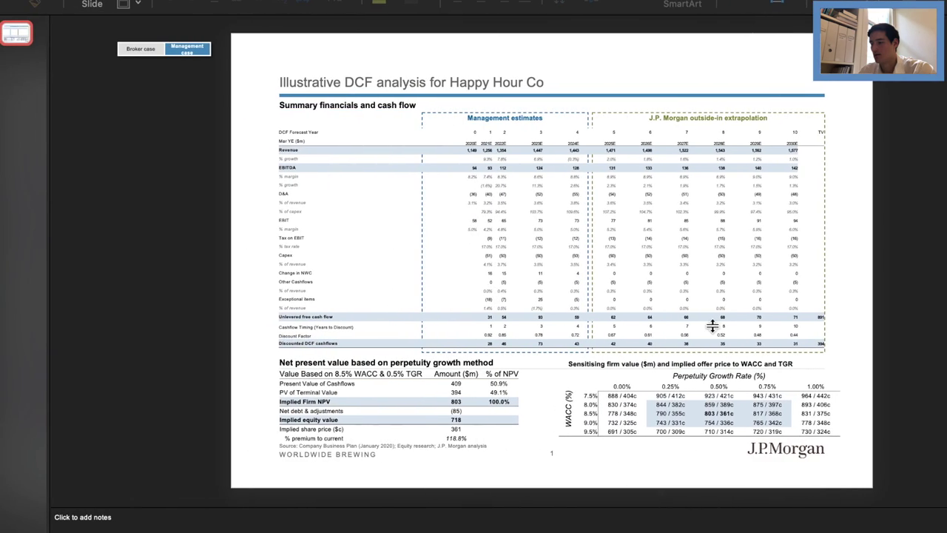
# Step: Bring the Management estimates dashed box in front of the table
pyautogui.click(557, 117)
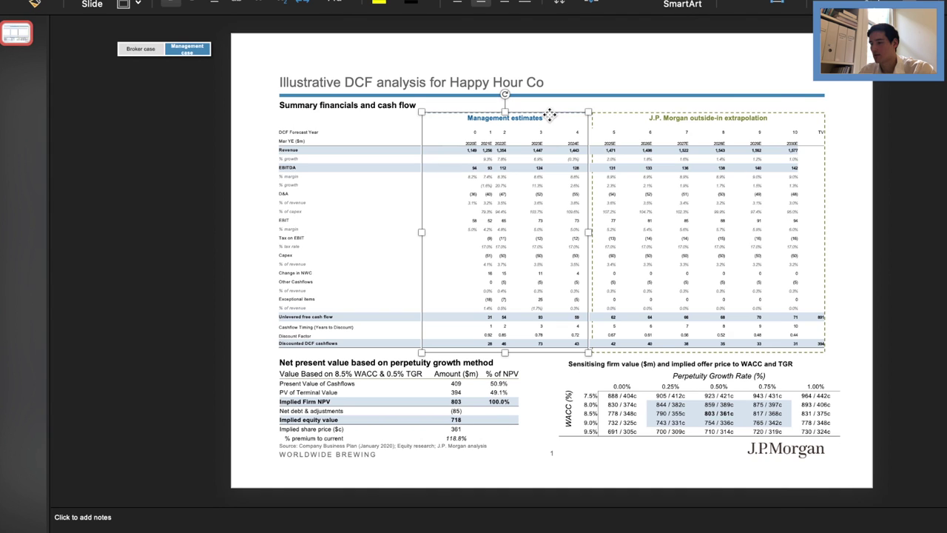
pyautogui.rightClick(549, 113)
pyautogui.moveTo(596, 238)
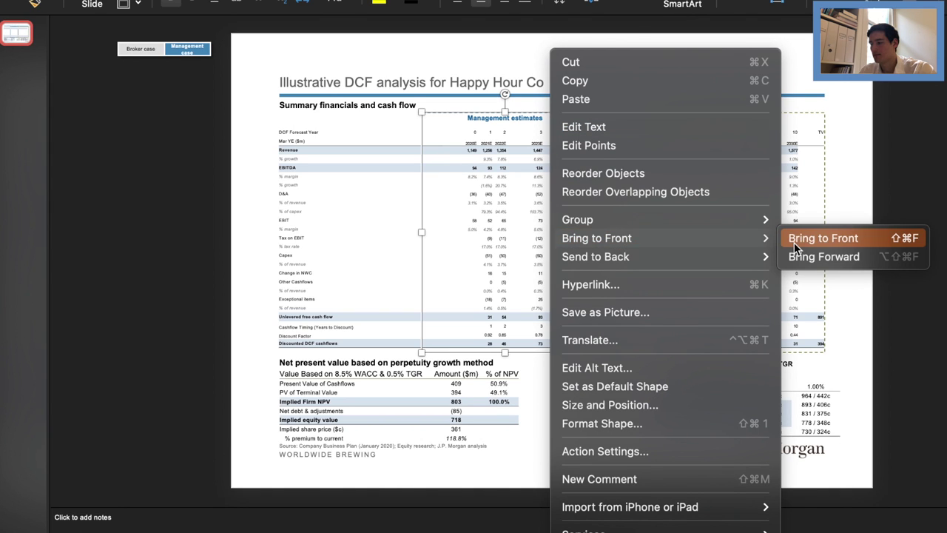
pyautogui.click(830, 241)
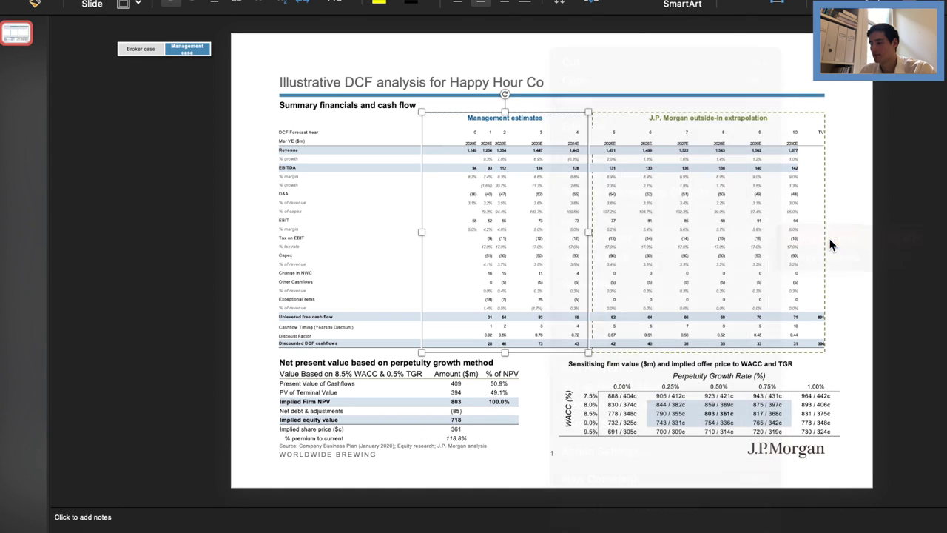
pyautogui.click(731, 204)
# Step: Bring the J.P. Morgan outside-in extrapolation dashed box in front of the table
pyautogui.click(633, 117)
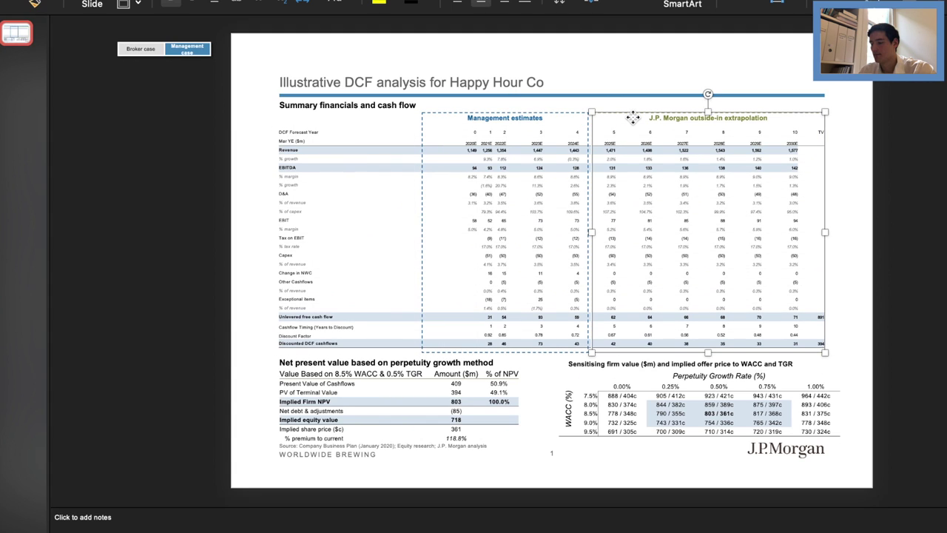
pyautogui.rightClick(633, 117)
pyautogui.moveTo(677, 256)
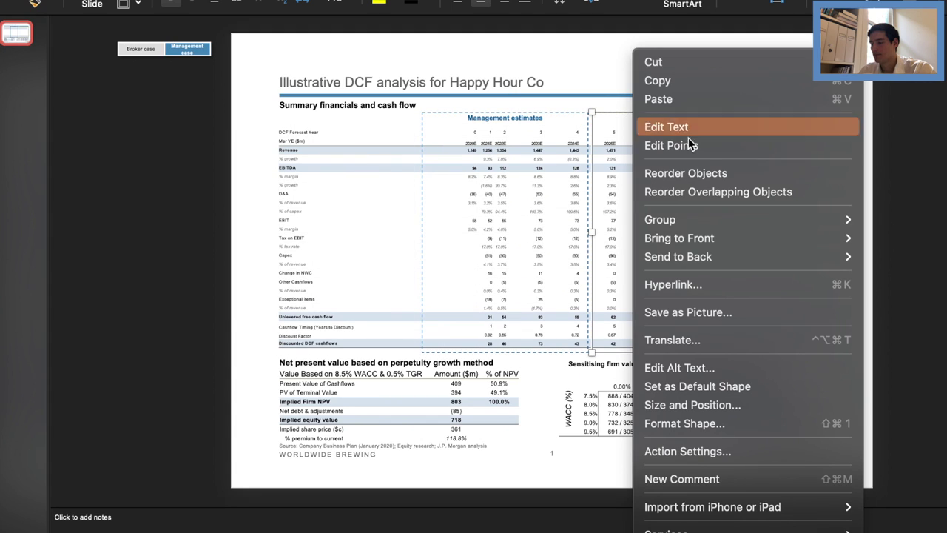
pyautogui.click(874, 237)
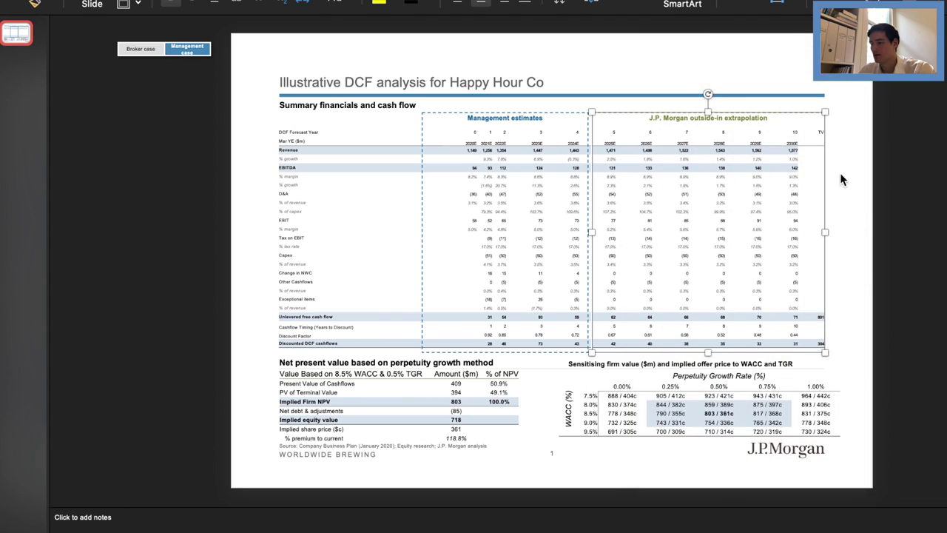
pyautogui.click(854, 152)
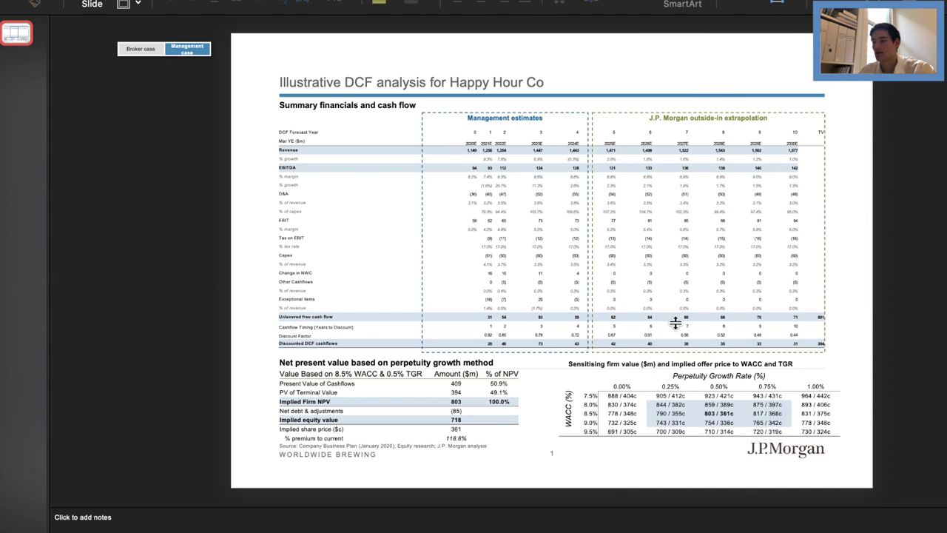
# Step: Widen the J.P. Morgan box and nudge it right using the arrow keys
pyautogui.click(758, 110)
pyautogui.click(792, 123)
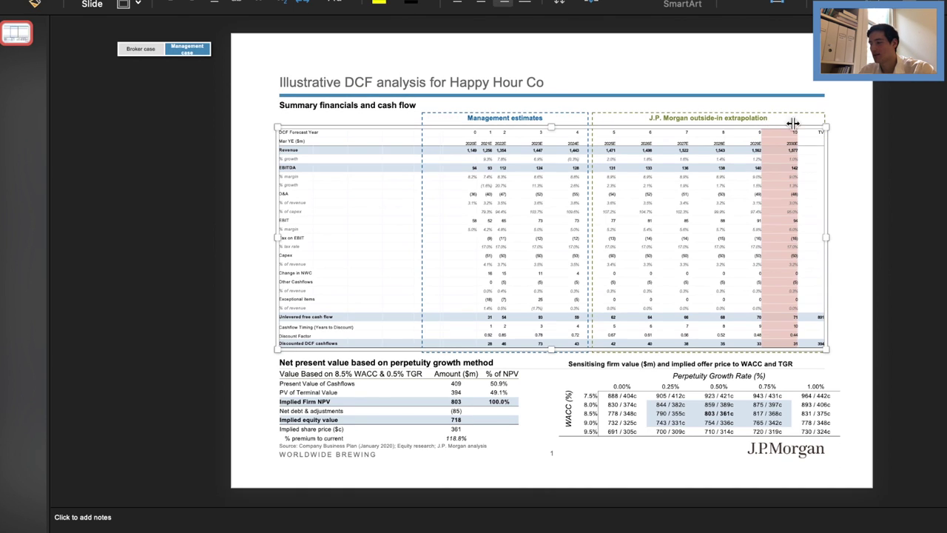
pyautogui.click(809, 111)
pyautogui.hotkey('shift', 'Right')
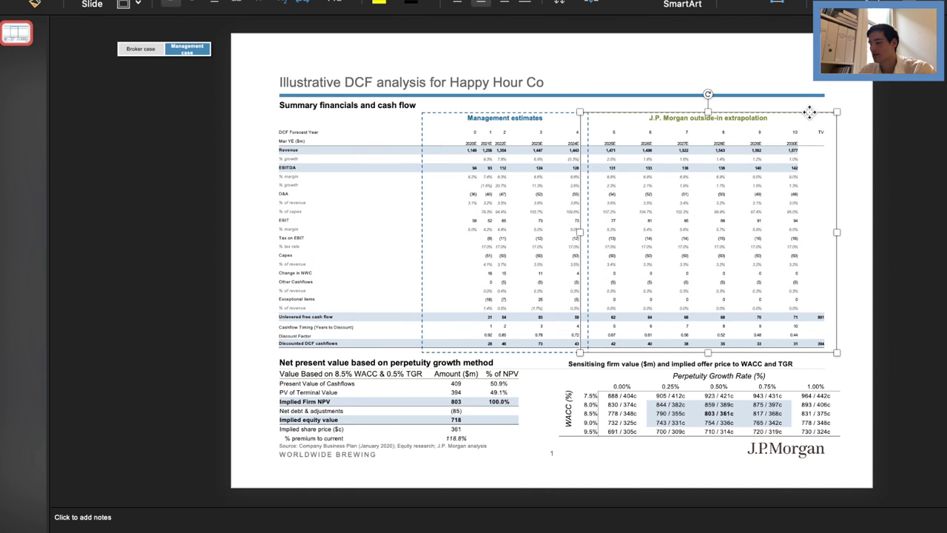
pyautogui.hotkey('shift', 'Right')
pyautogui.hotkey('shift', 'Right')
pyautogui.hotkey('shift', 'Right')
pyautogui.press('Right')
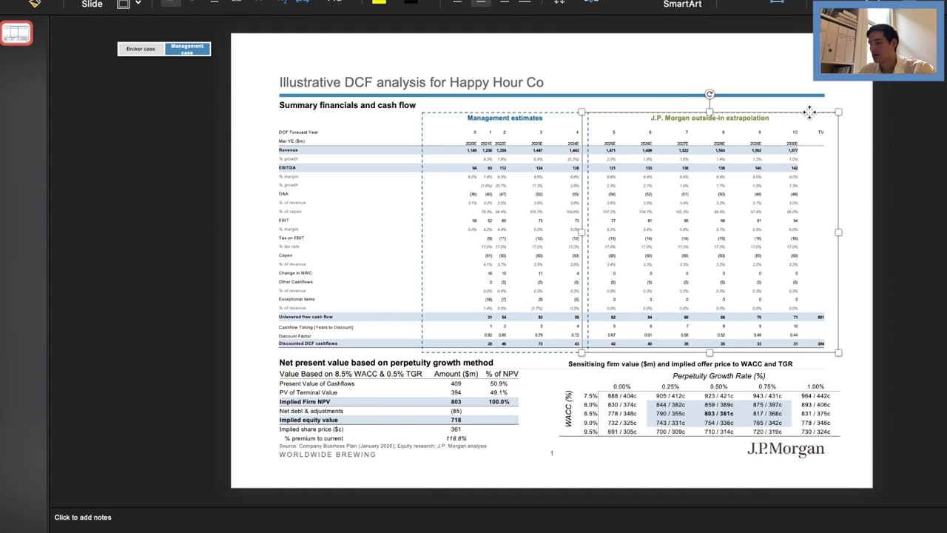
pyautogui.click(839, 136)
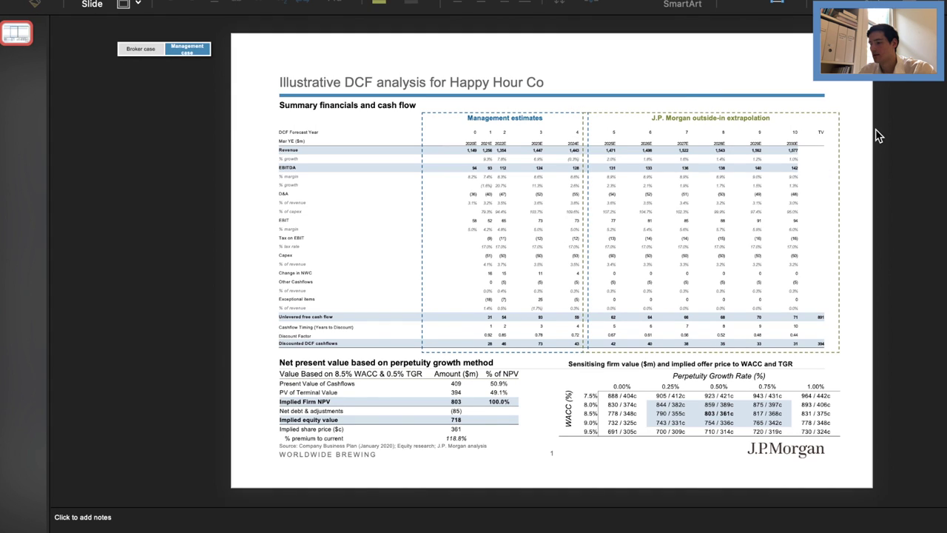
# Step: Narrow the J.P. Morgan box so its right edge meets the TV column
pyautogui.click(840, 136)
pyautogui.press('Left')
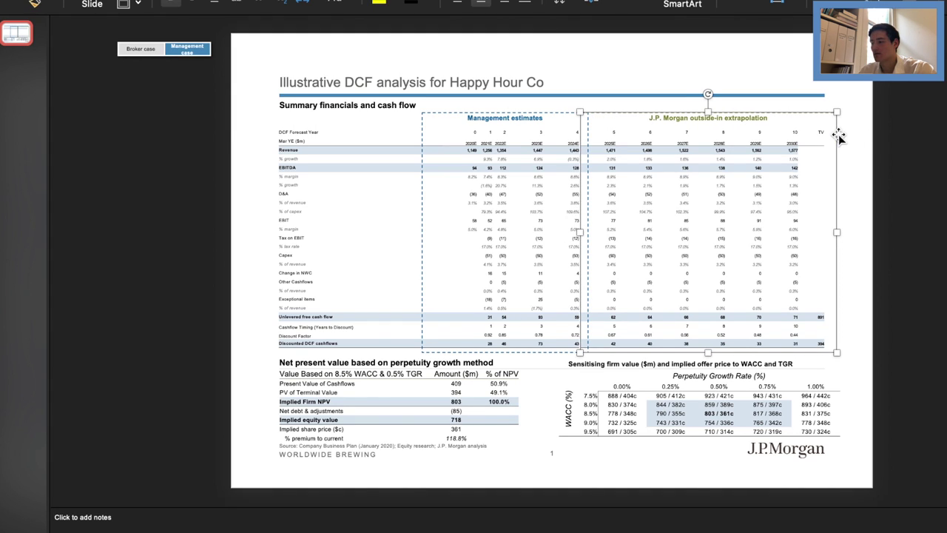
pyautogui.hotkey('shift', 'Left')
pyautogui.hotkey('shift', 'Left')
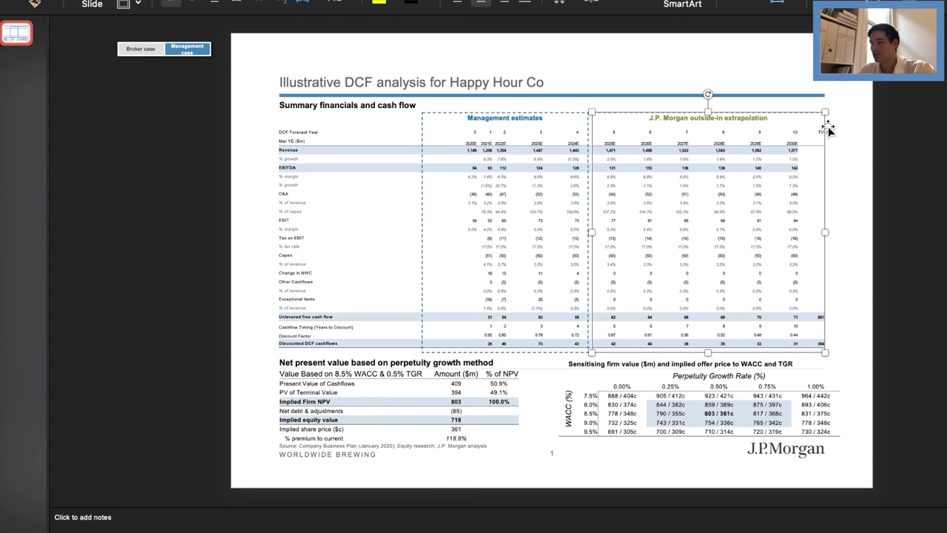
pyautogui.press('Right')
pyautogui.click(849, 134)
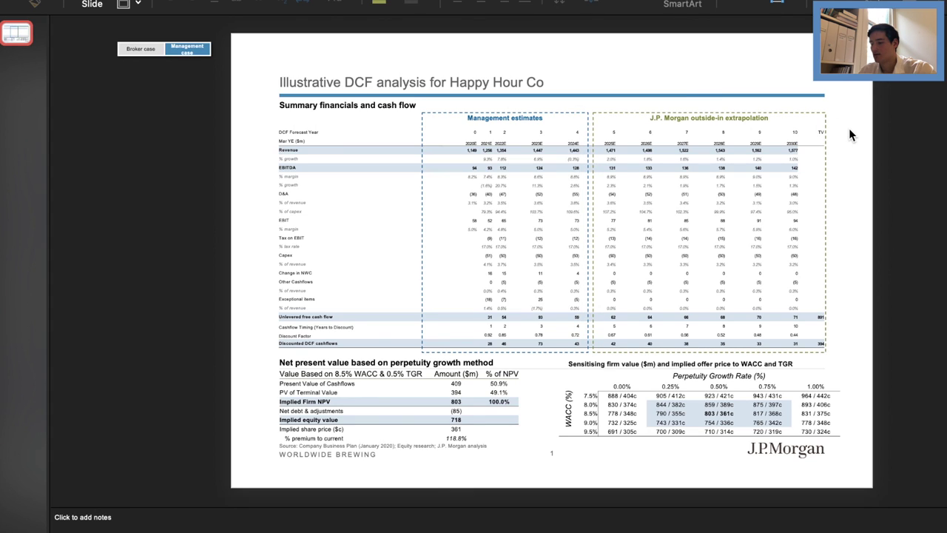
pyautogui.click(810, 111)
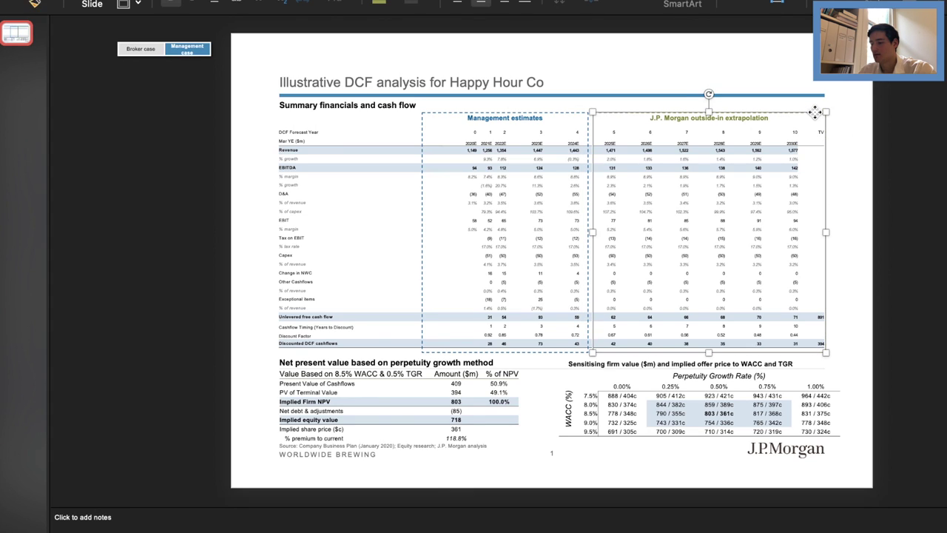
pyautogui.click(904, 134)
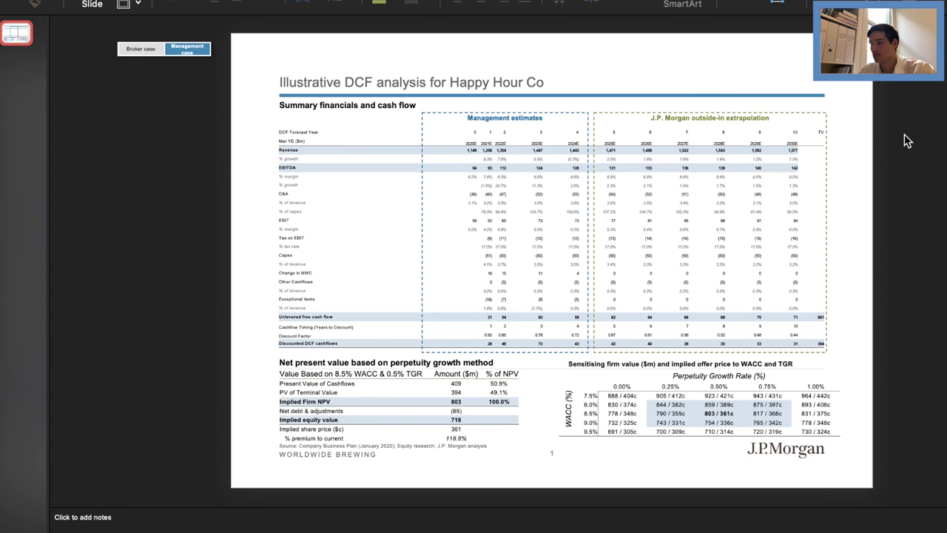